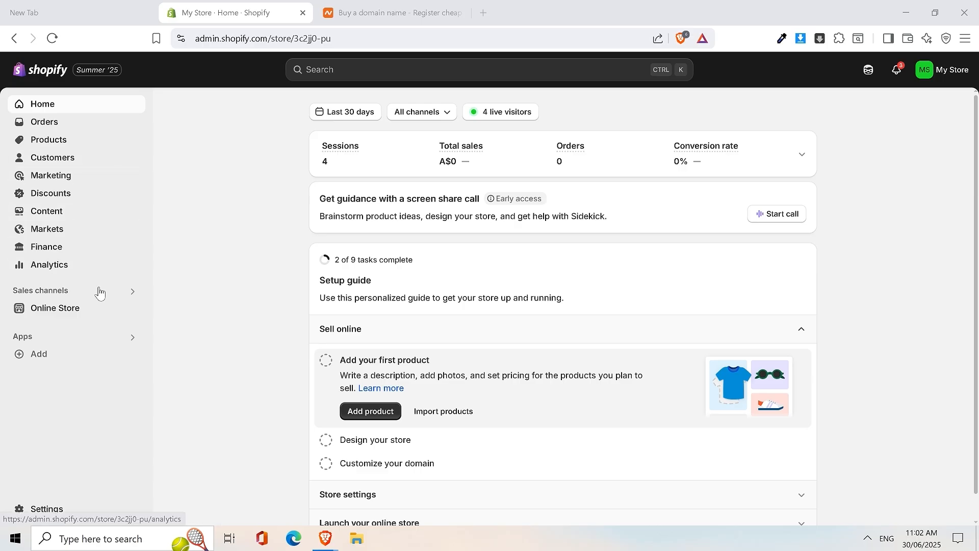
From Online Store > Themes, view the live Dawn theme storefront in a new tab
left_click(78, 318)
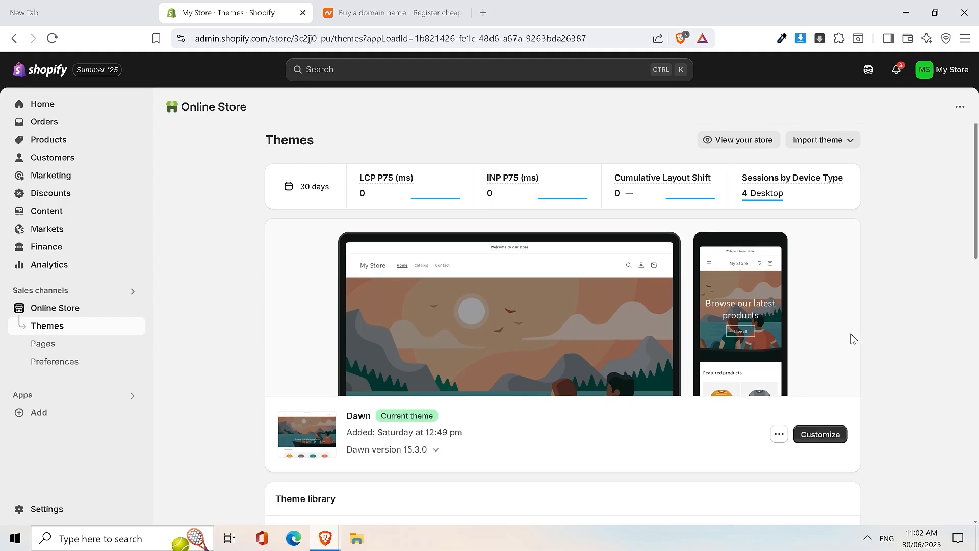
left_click(778, 434)
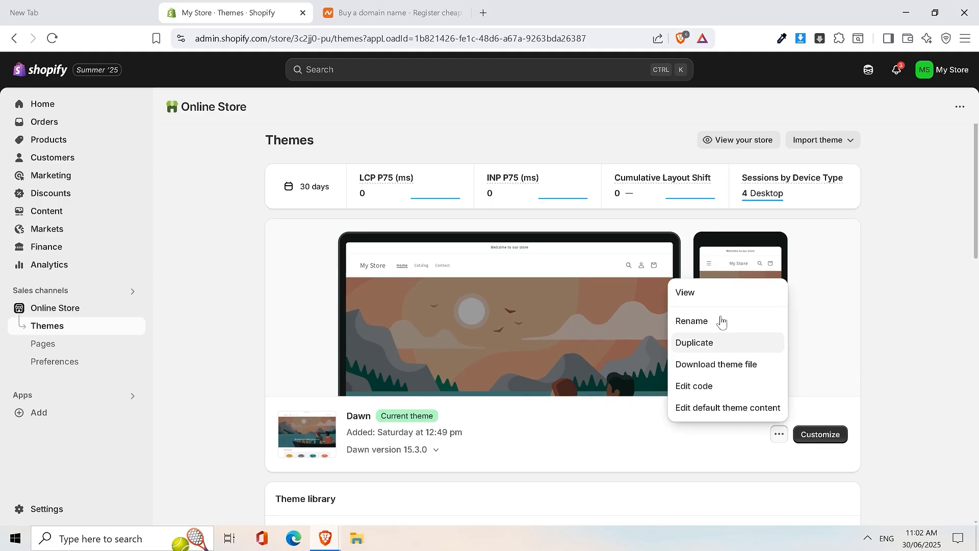
left_click(707, 294)
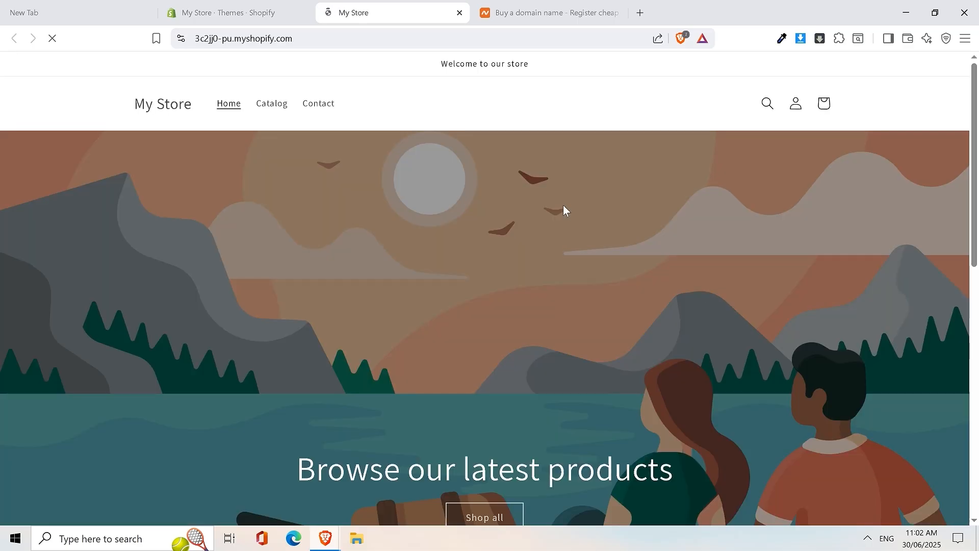
Scroll through the Dawn storefront preview, then return to the admin Themes page
scroll(586, 212, "down", 10)
scroll(705, 234, "up", 6)
scroll(705, 235, "up", 4)
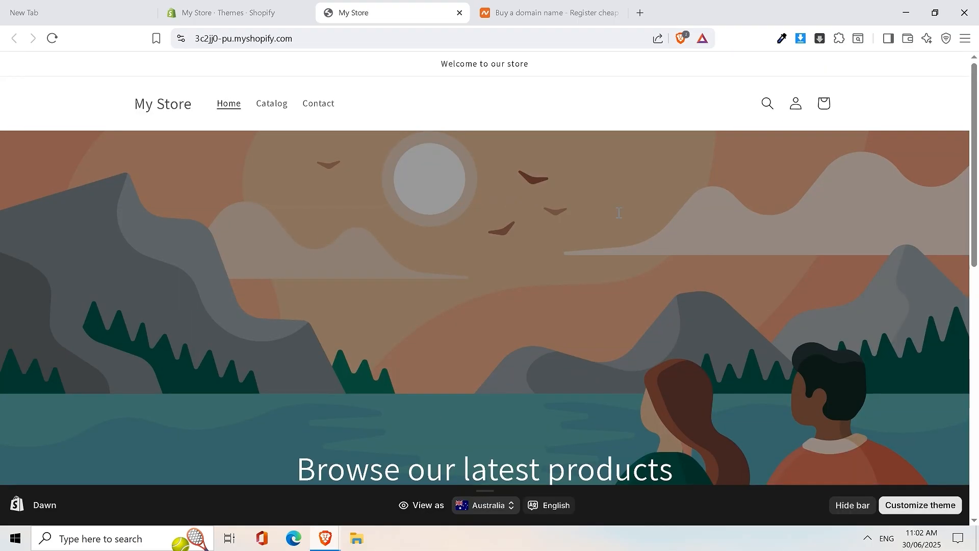
scroll(617, 211, "down", 6)
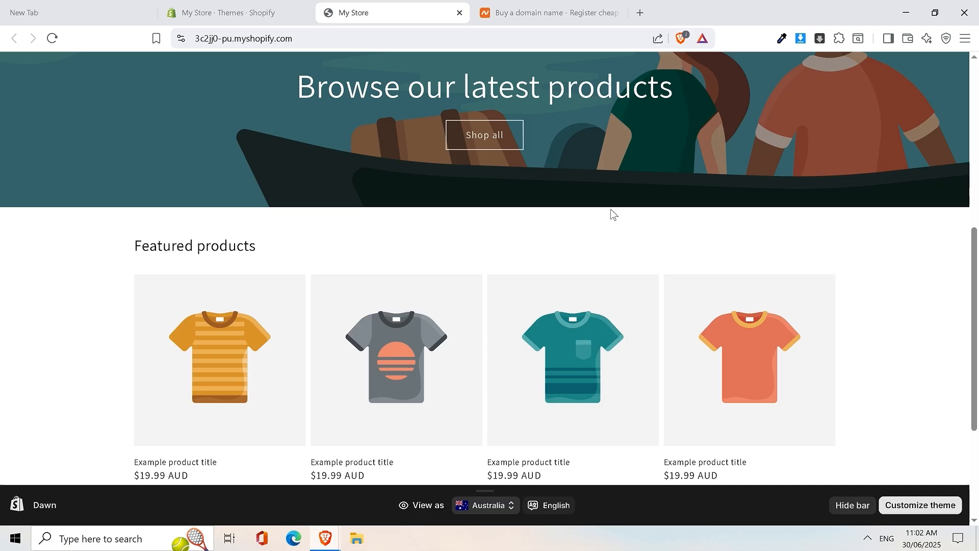
scroll(632, 220, "up", 6)
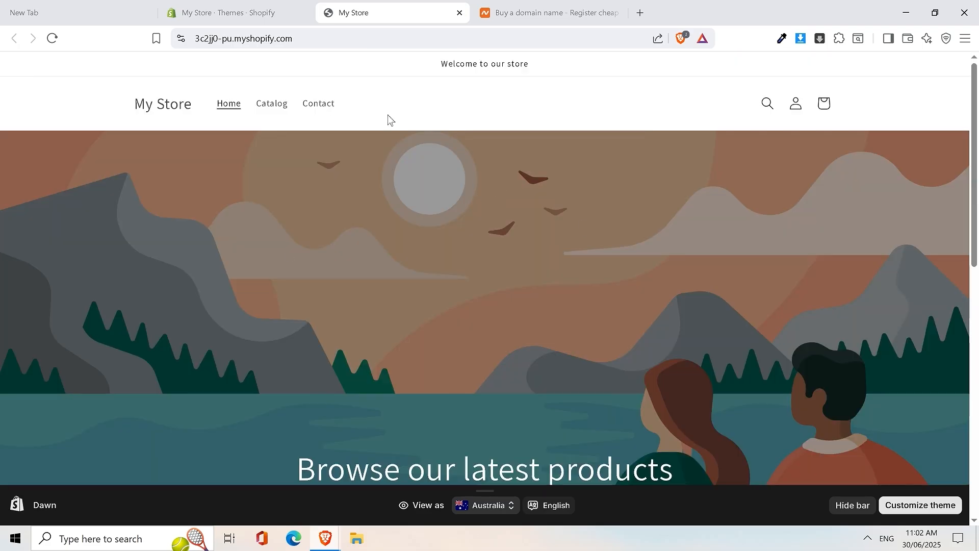
left_click(276, 17)
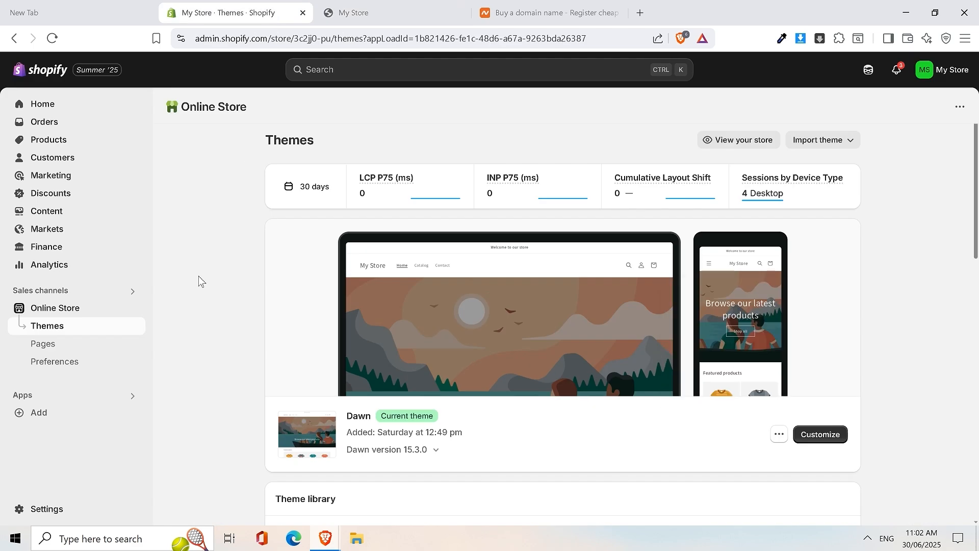
scroll(635, 235, "down", 6)
scroll(635, 232, "down", 2)
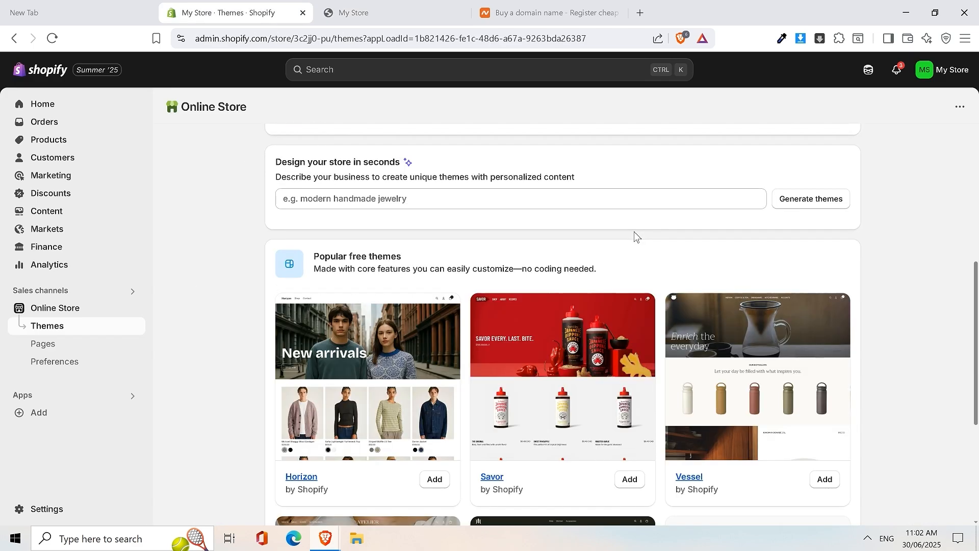
scroll(635, 231, "down", 3)
scroll(546, 224, "up", 3)
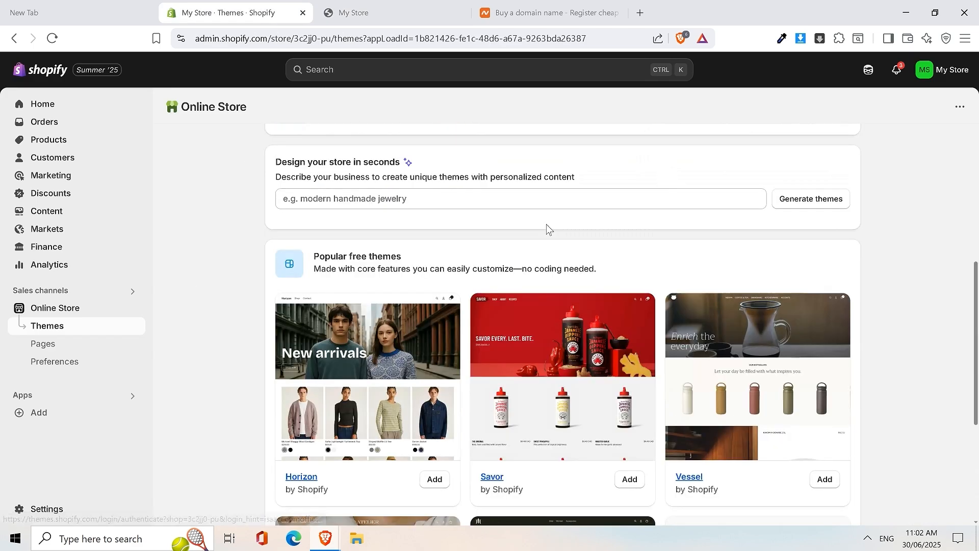
scroll(545, 223, "down", 3)
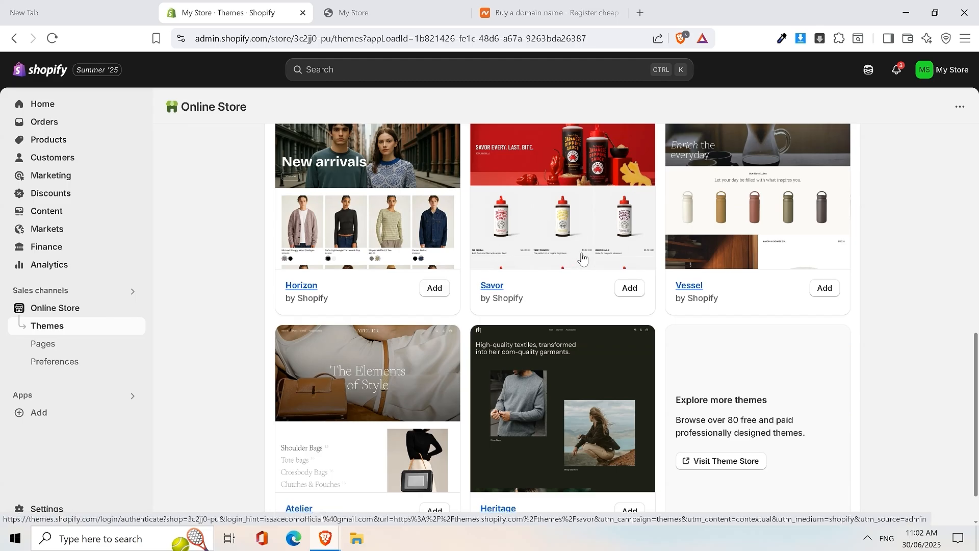
scroll(638, 237, "down", 1)
scroll(637, 235, "up", 5)
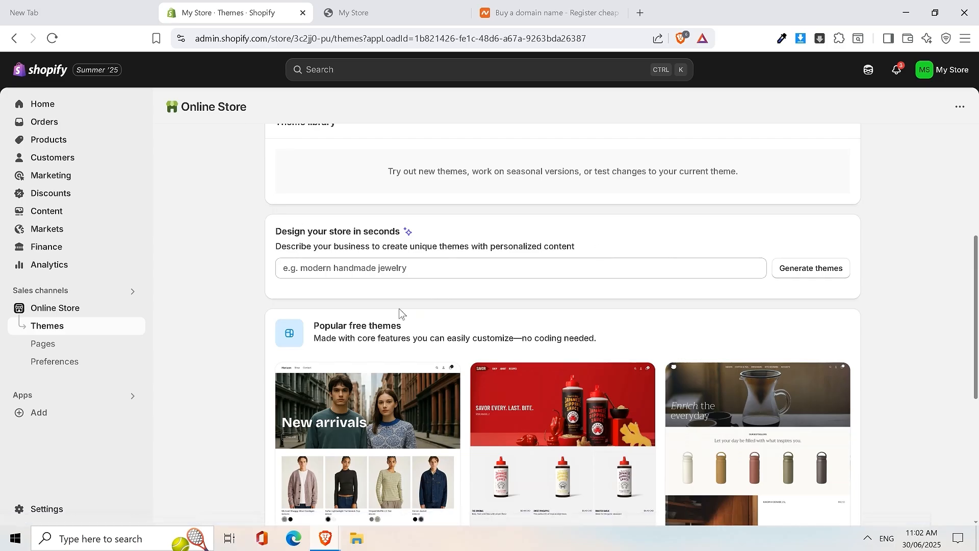
scroll(734, 295, "up", 3)
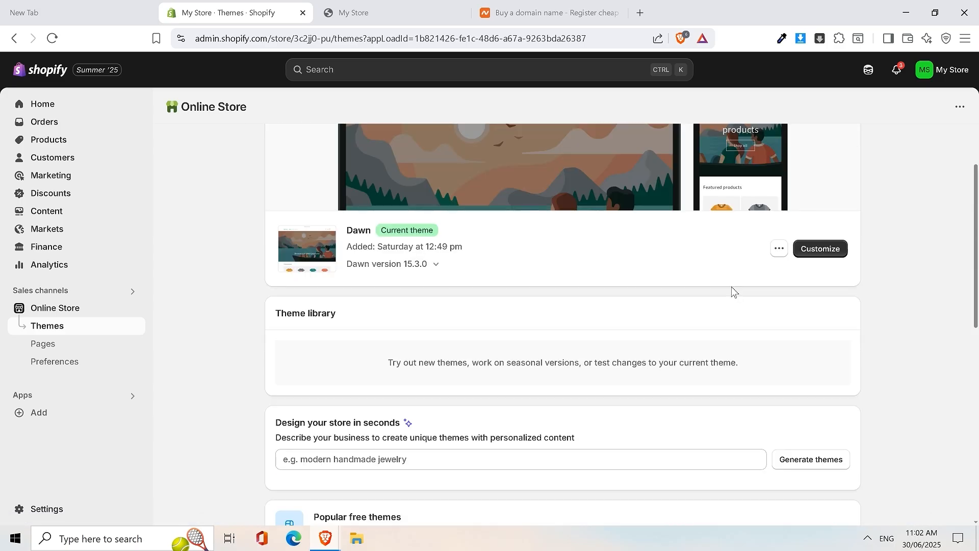
scroll(730, 287, "down", 8)
scroll(731, 287, "up", 4)
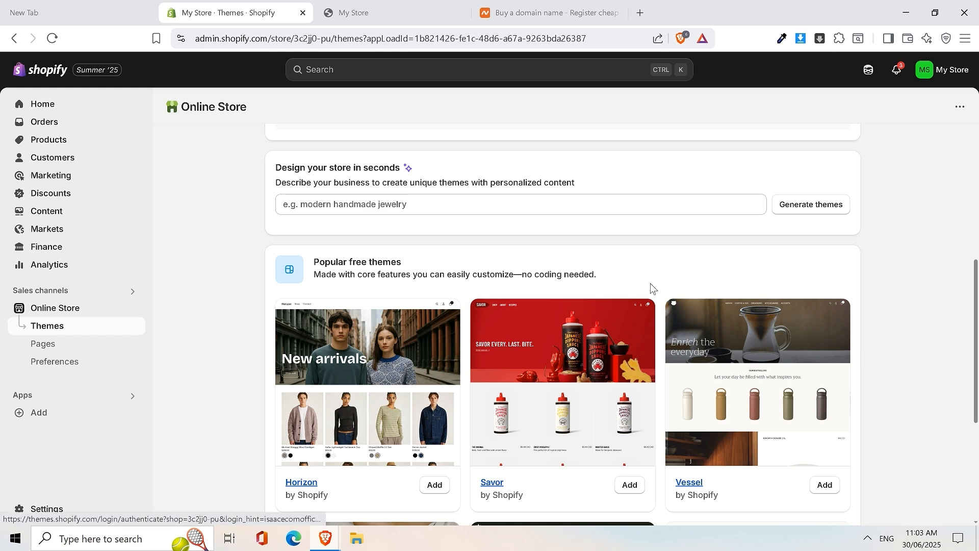
scroll(652, 288, "up", 10)
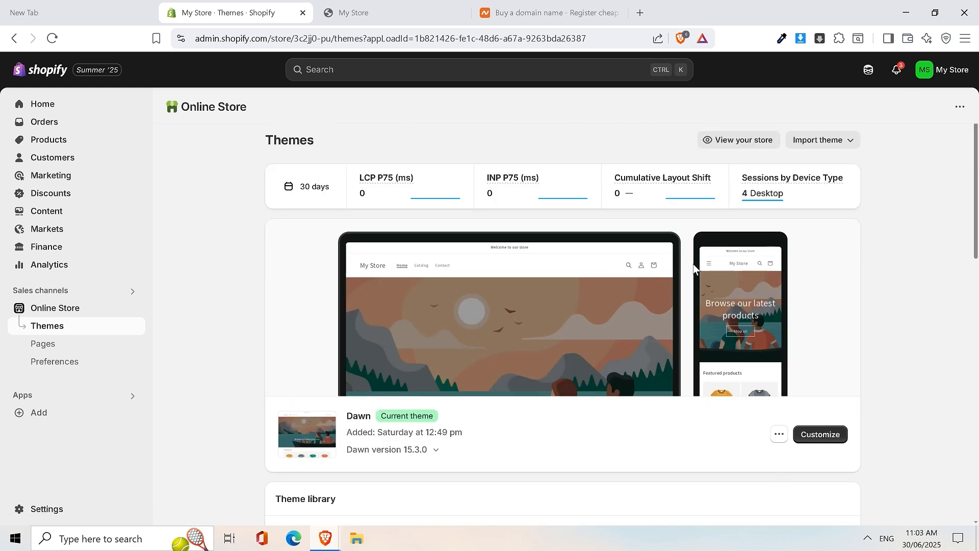
scroll(591, 232, "down", 7)
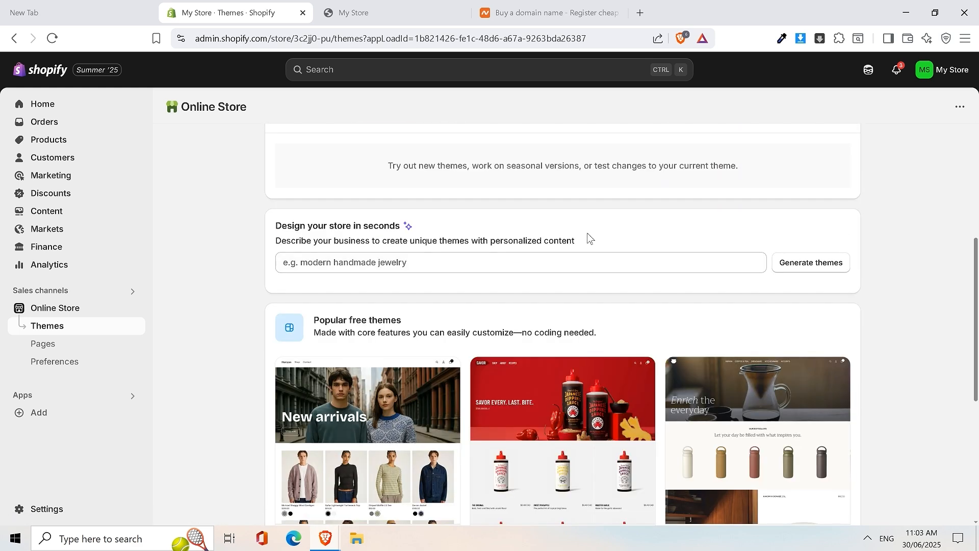
scroll(734, 253, "up", 5)
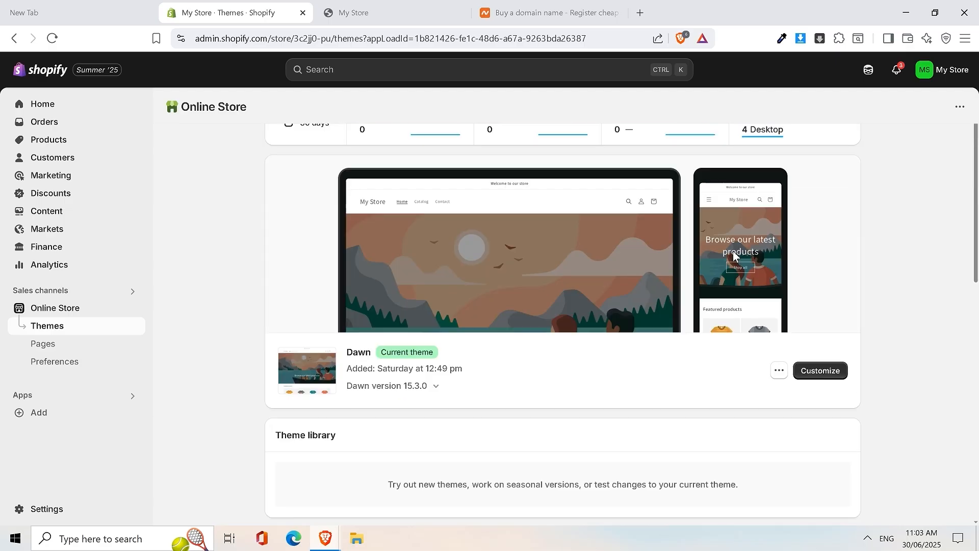
left_click(366, 23)
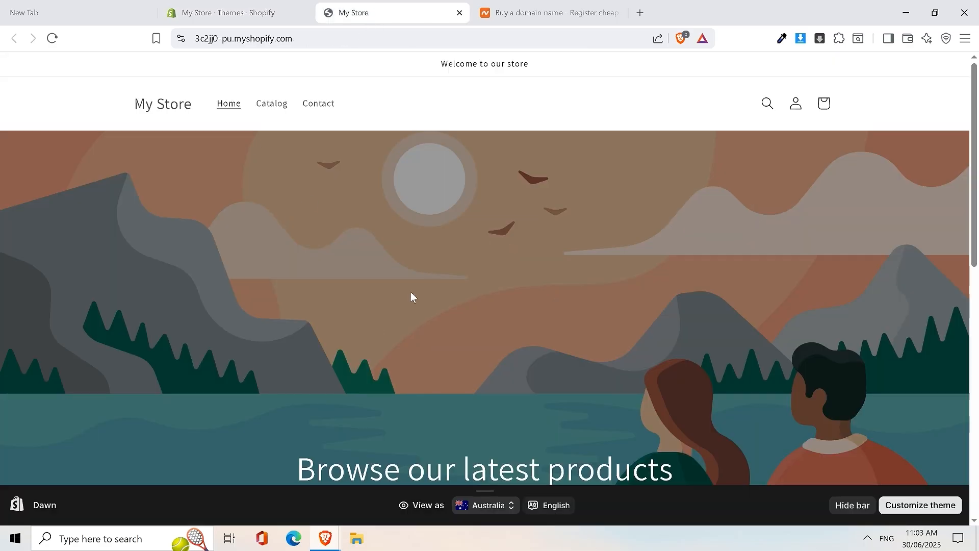
left_click_drag(311, 44, 178, 47)
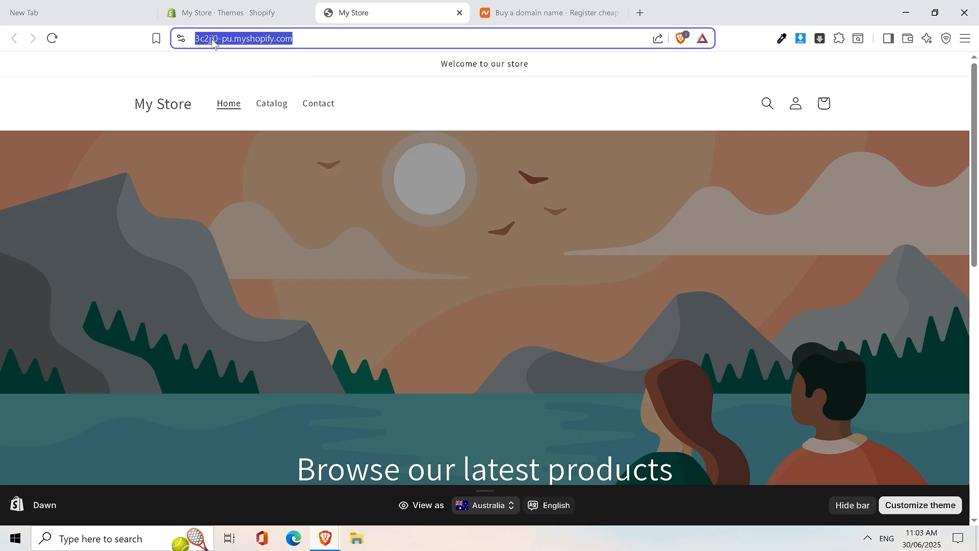
left_click(201, 39)
left_click_drag(201, 39, 373, 15)
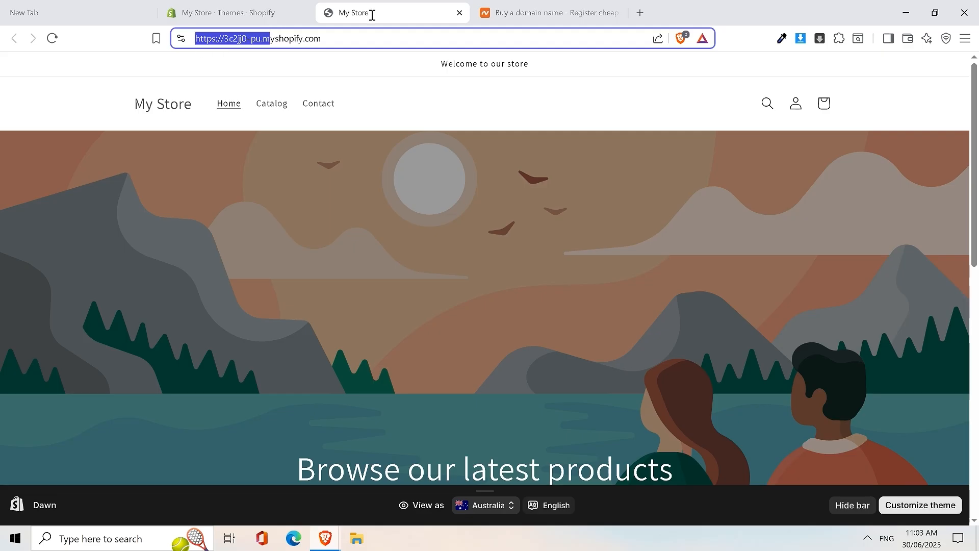
left_click(340, 33)
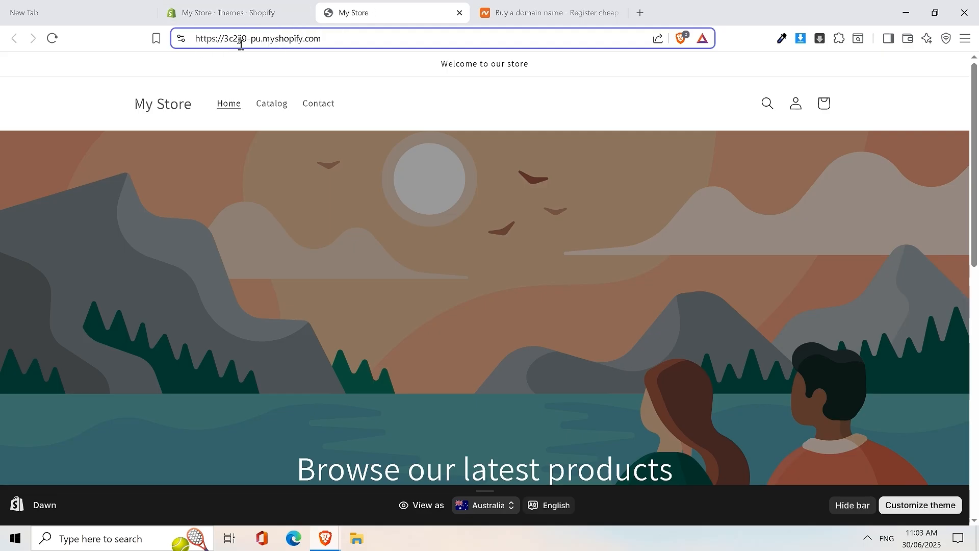
left_click_drag(330, 37, 102, 44)
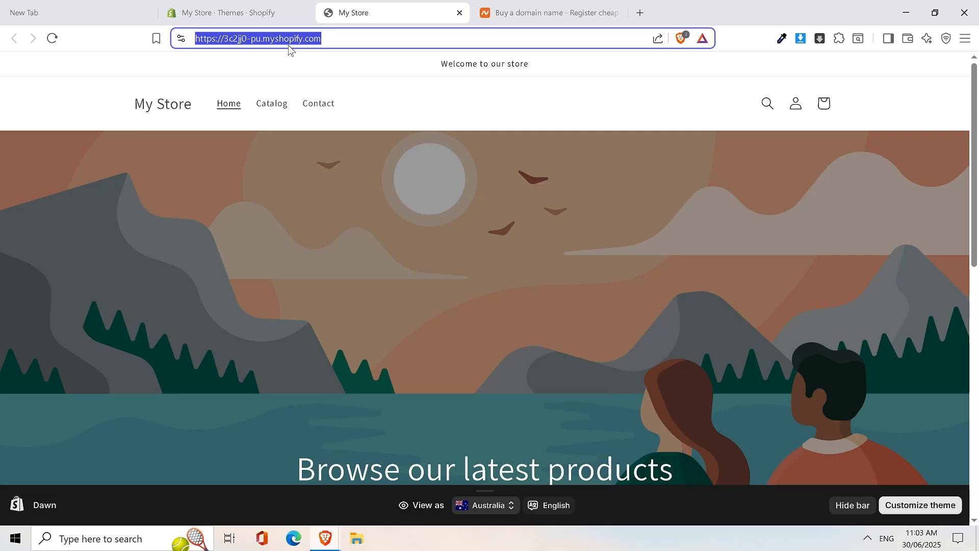
left_click(269, 11)
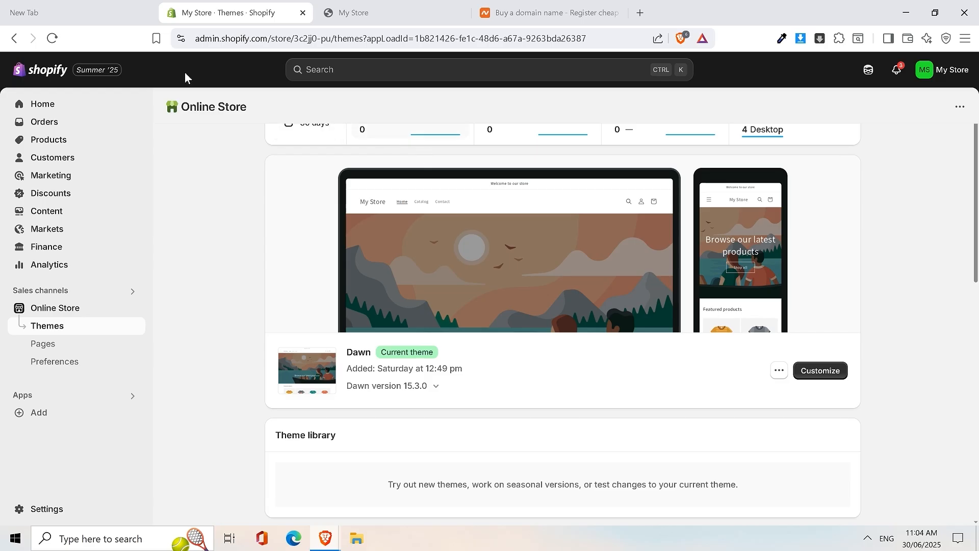
left_click(333, 4)
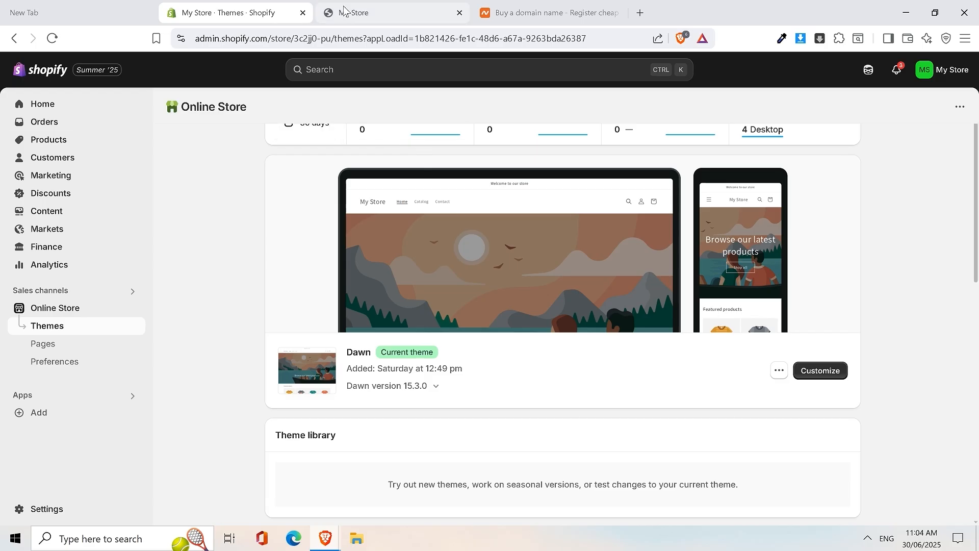
left_click(251, 46)
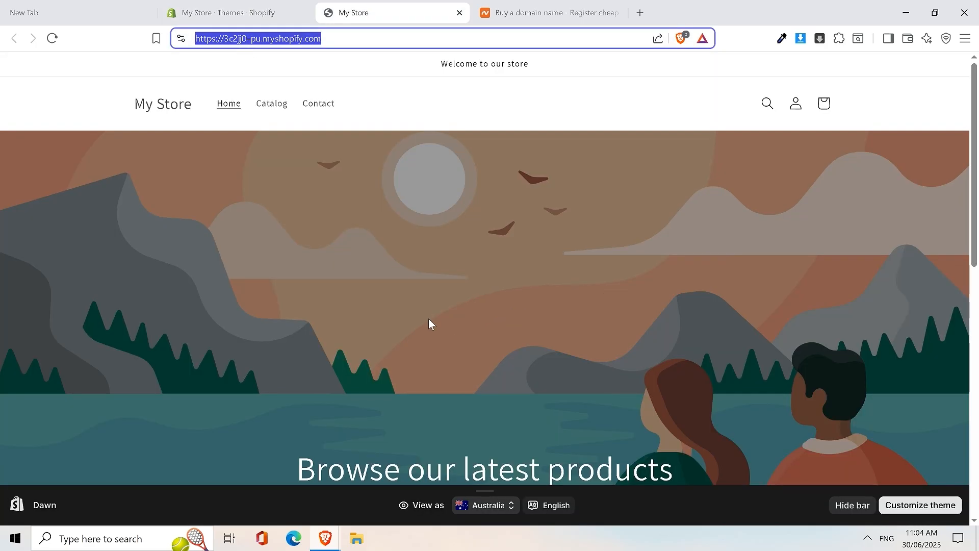
left_click(254, 13)
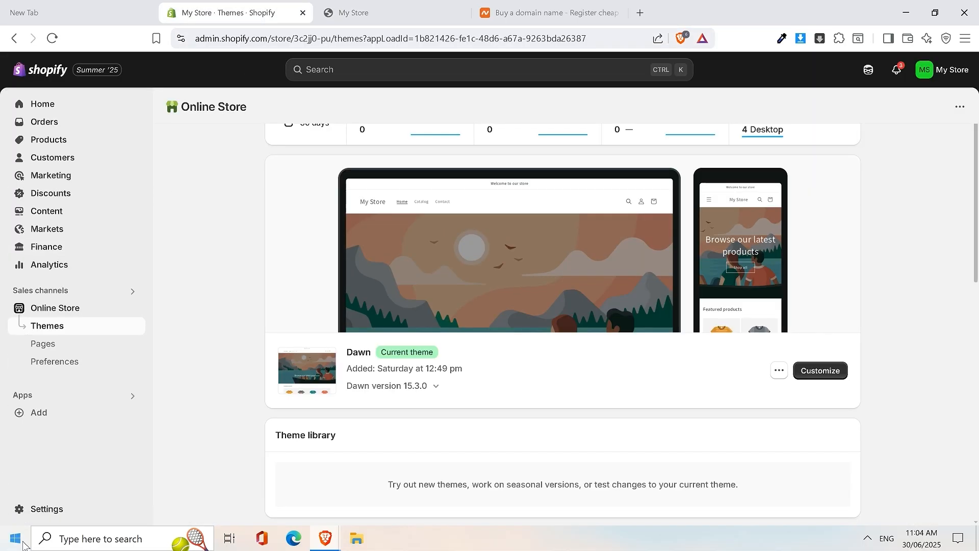
In Settings > Domains > Buy new domain, search for isaacecomofficial.com ($16.00 USD/year)
left_click(45, 514)
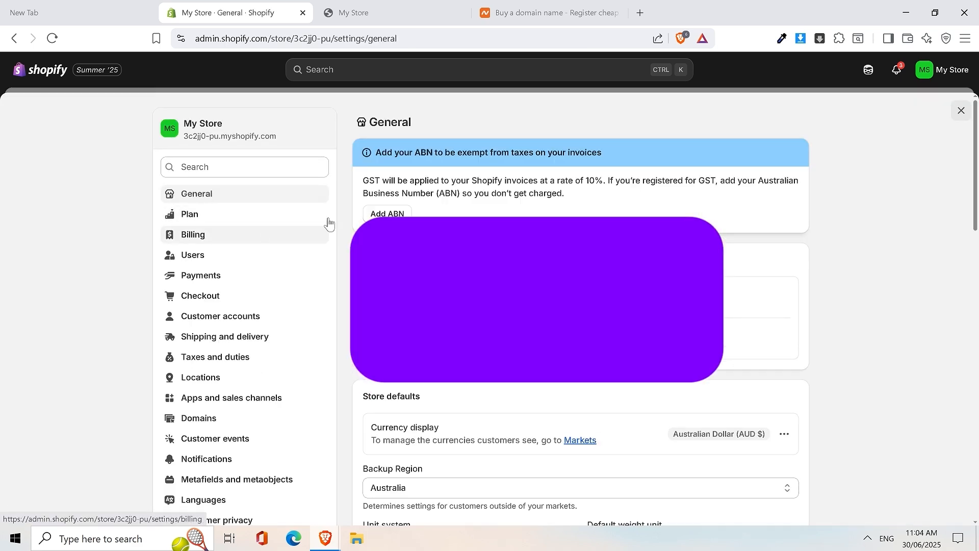
left_click_drag(977, 118, 978, 66)
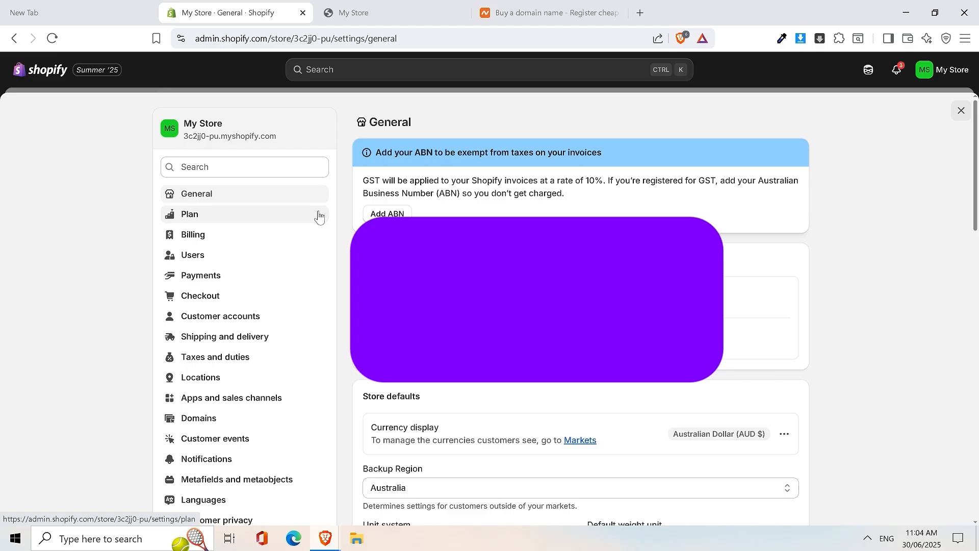
left_click(252, 418)
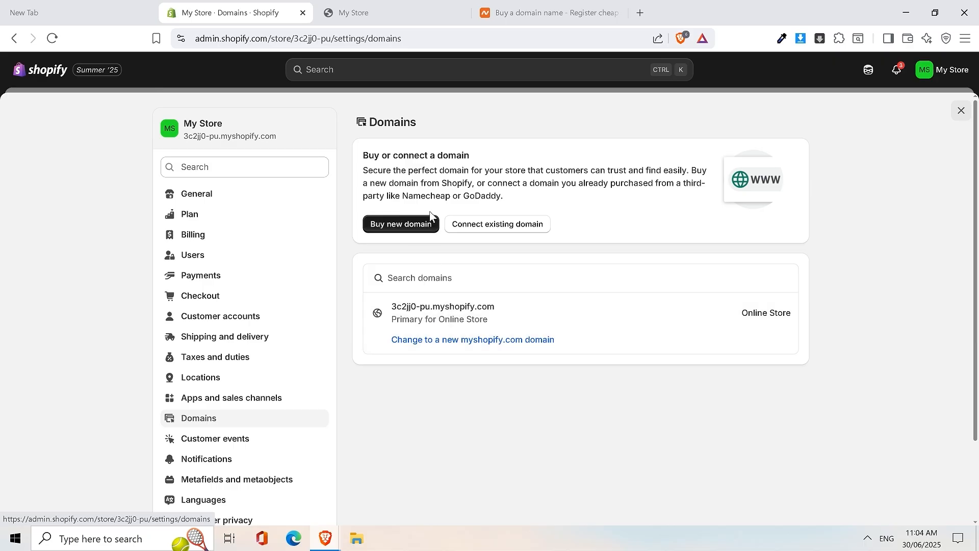
left_click(406, 226)
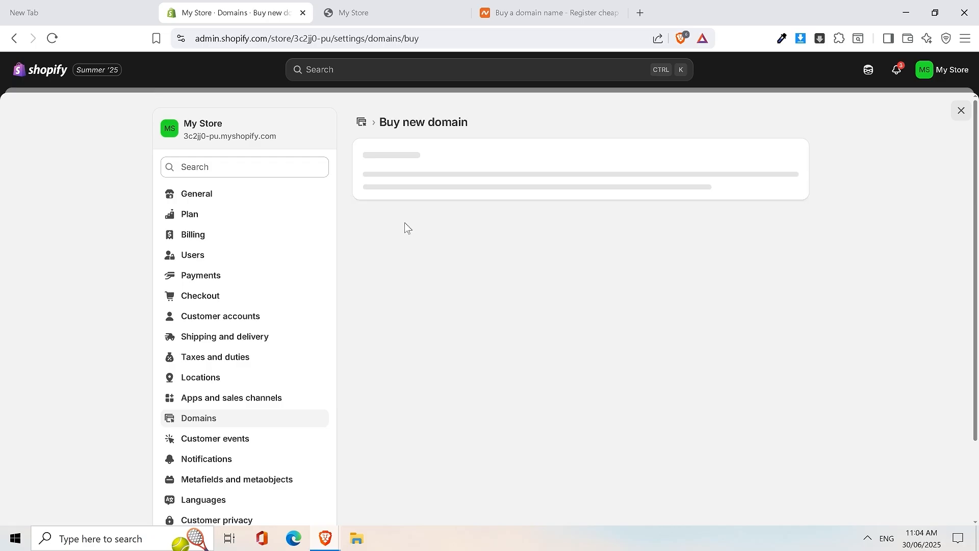
left_click(442, 188)
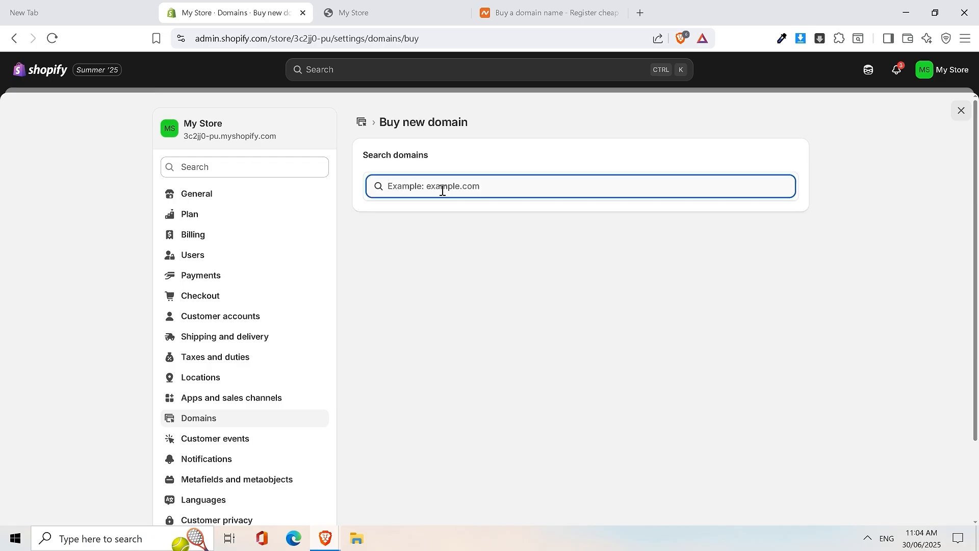
type("isaacecomofficial.com")
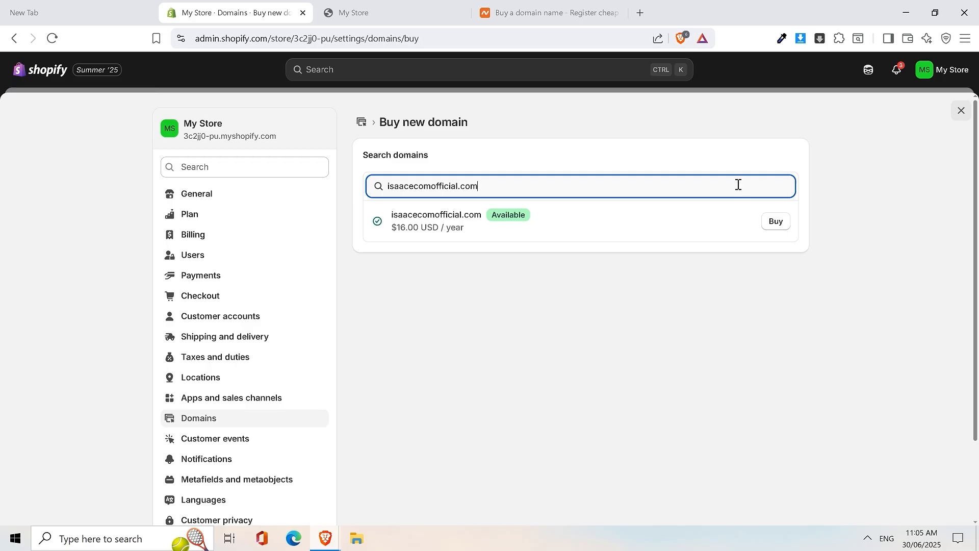
Close Settings, reopen it and go to Domains to see the myshopify.com primary domain
left_click(960, 111)
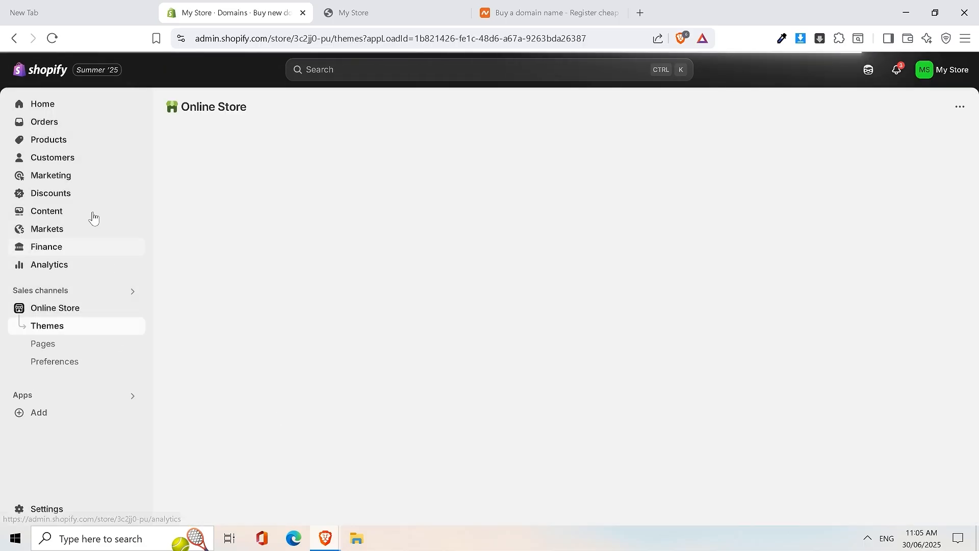
left_click(70, 510)
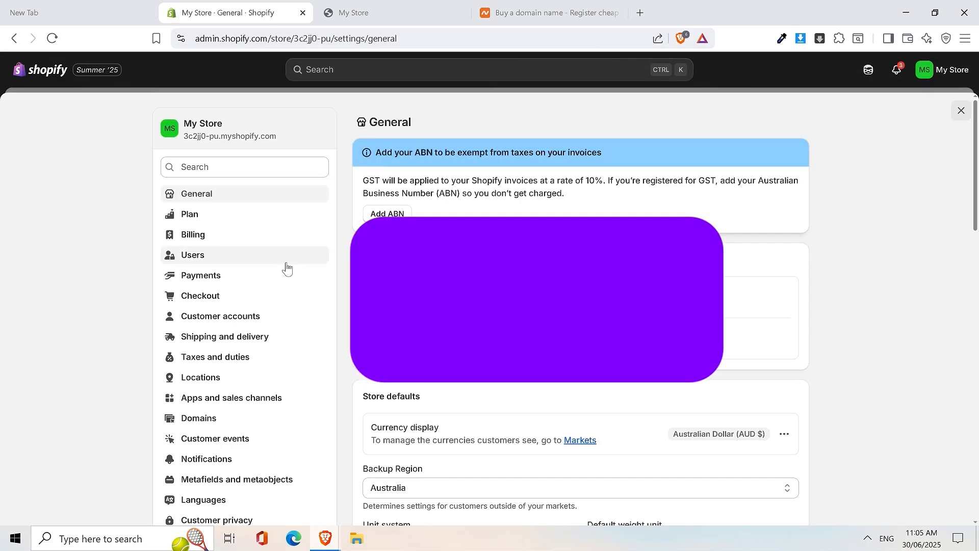
left_click(219, 422)
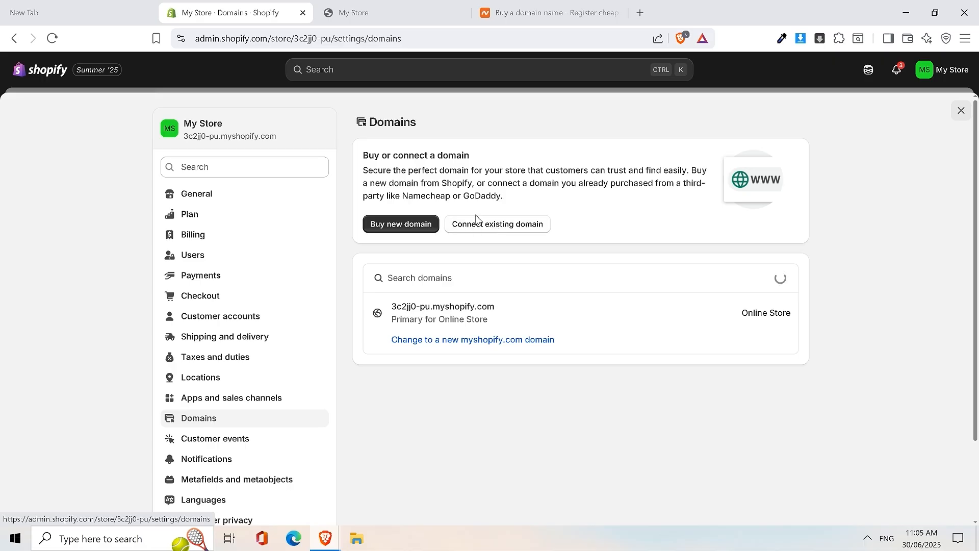
Switch to the Namecheap tab and open its Create An Account signup page
left_click(543, 17)
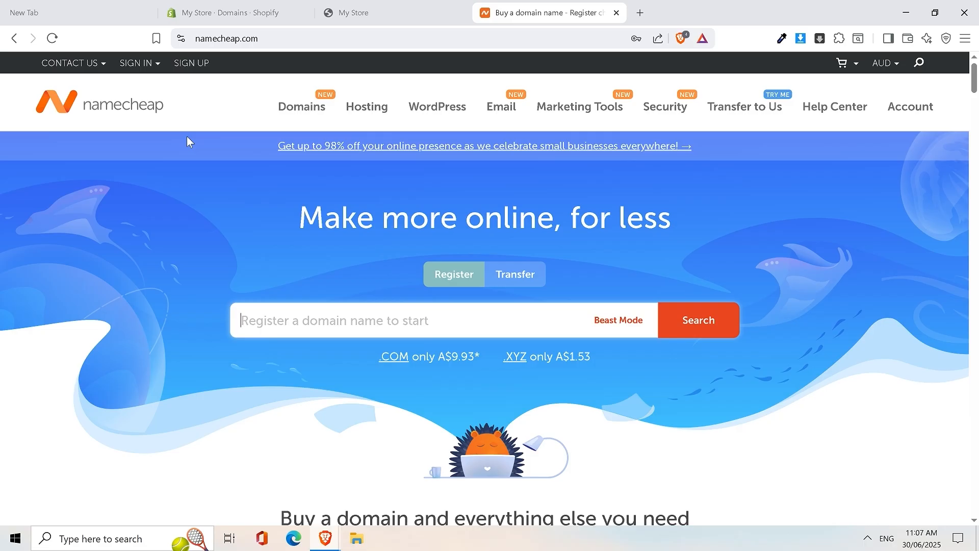
left_click(197, 66)
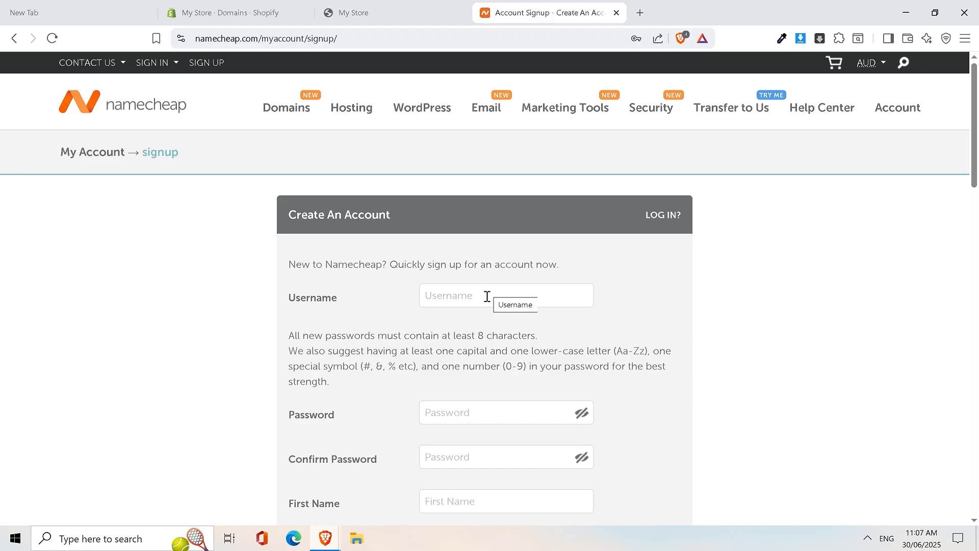
Enter the chosen username in the signup form's Username field
left_click(478, 300)
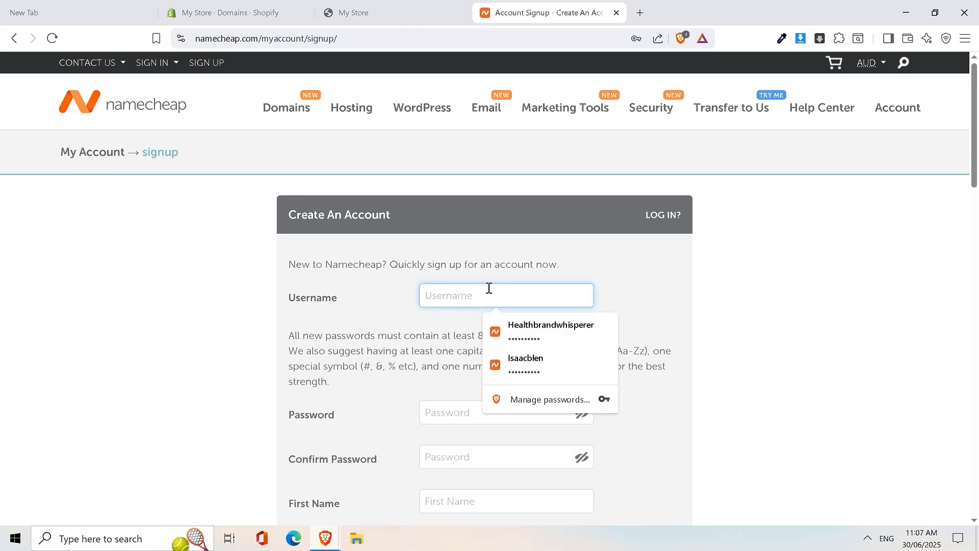
left_click(498, 278)
left_click(462, 296)
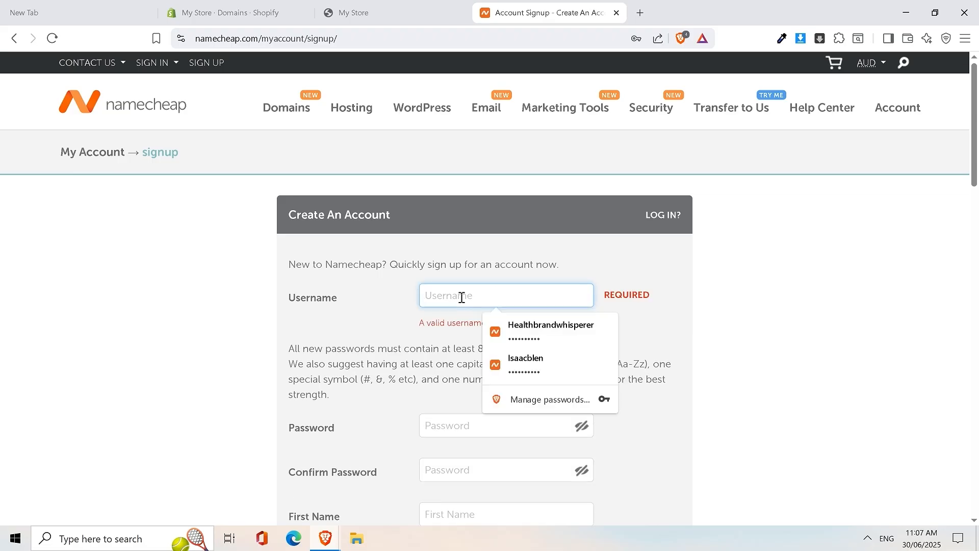
type("h")
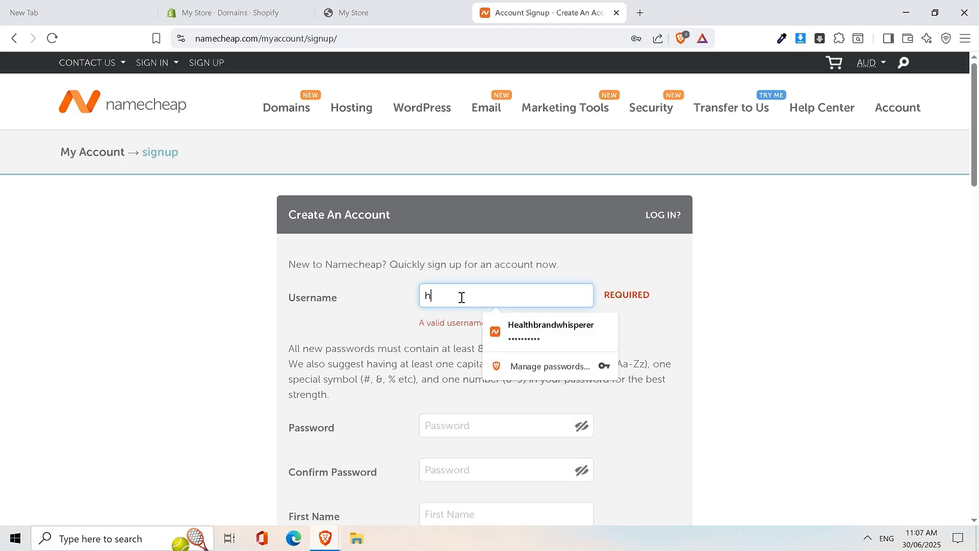
key("BackSpace")
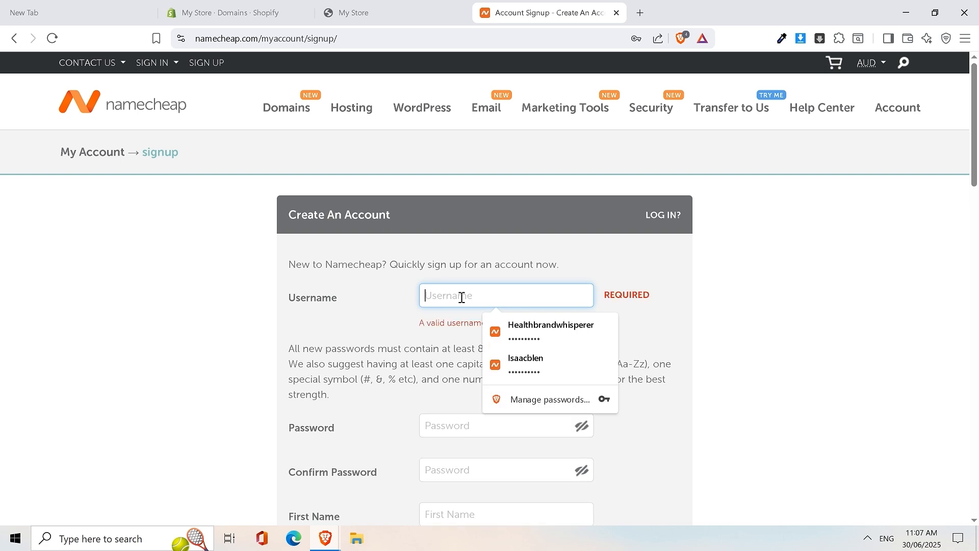
type("isaac")
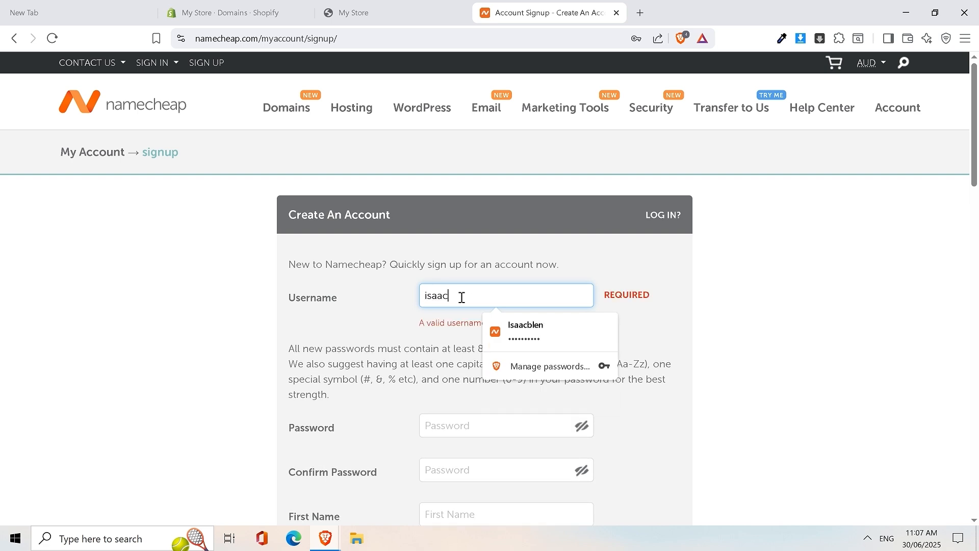
type("ecom")
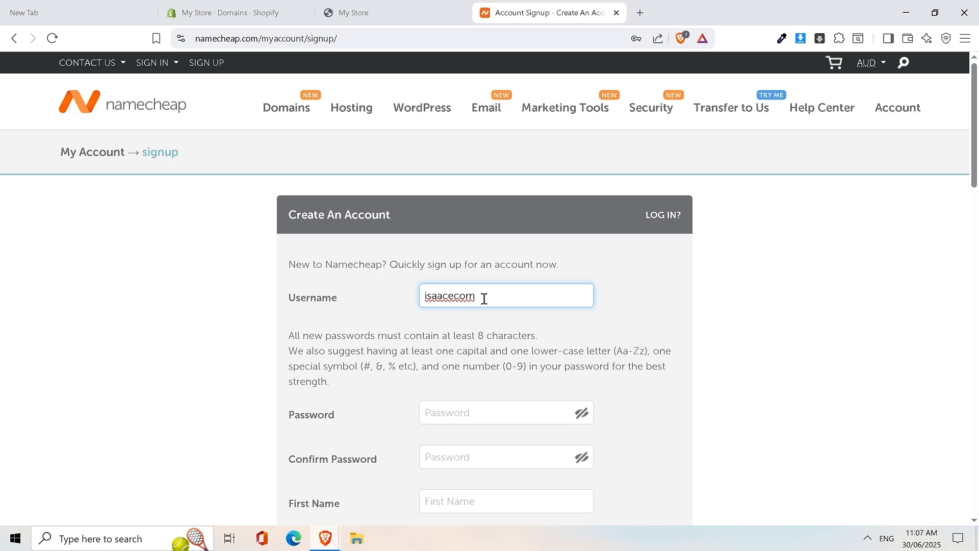
Enter the account password and repeat it in Confirm Password
left_click(481, 408)
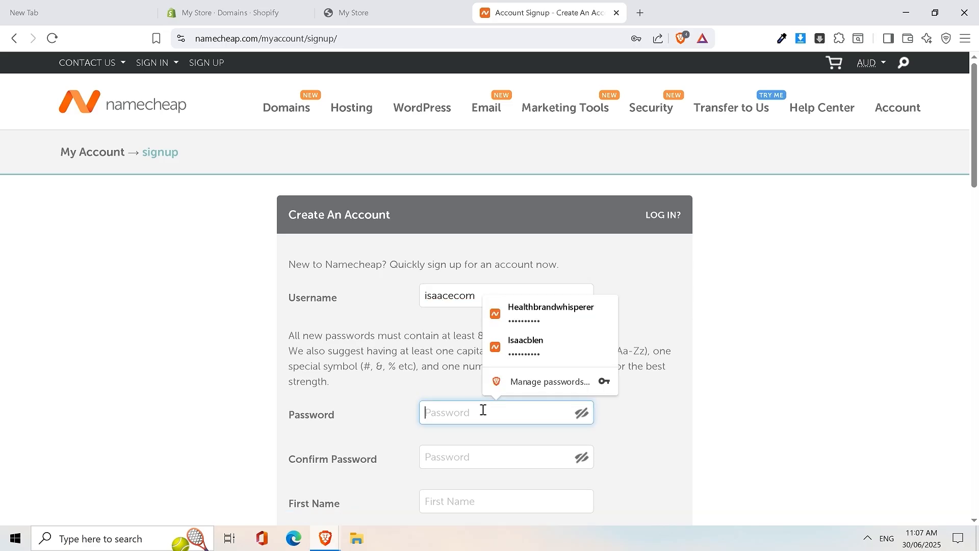
left_click(453, 391)
left_click(466, 414)
type("•")
key("BackSpace")
type("••••")
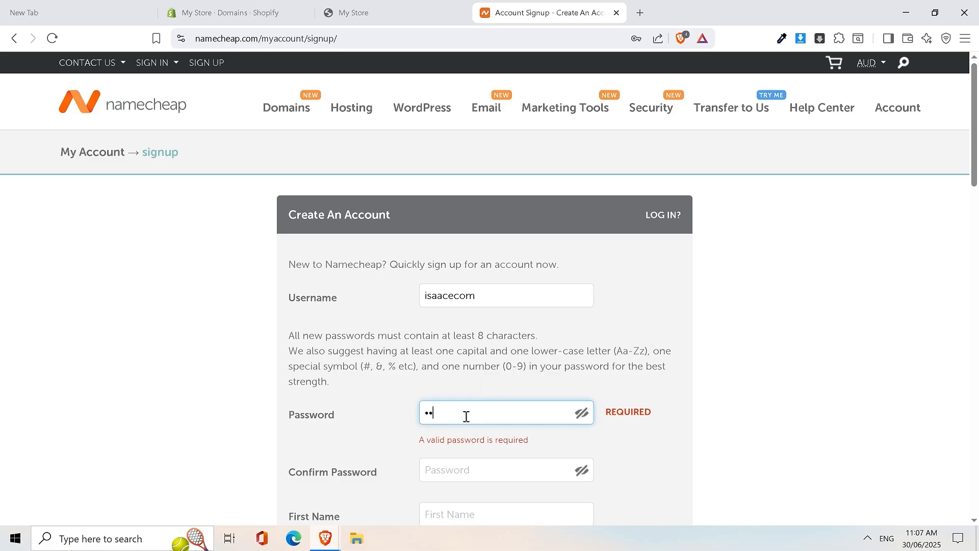
type("••••••")
scroll(474, 406, "down", 2)
left_click(461, 346)
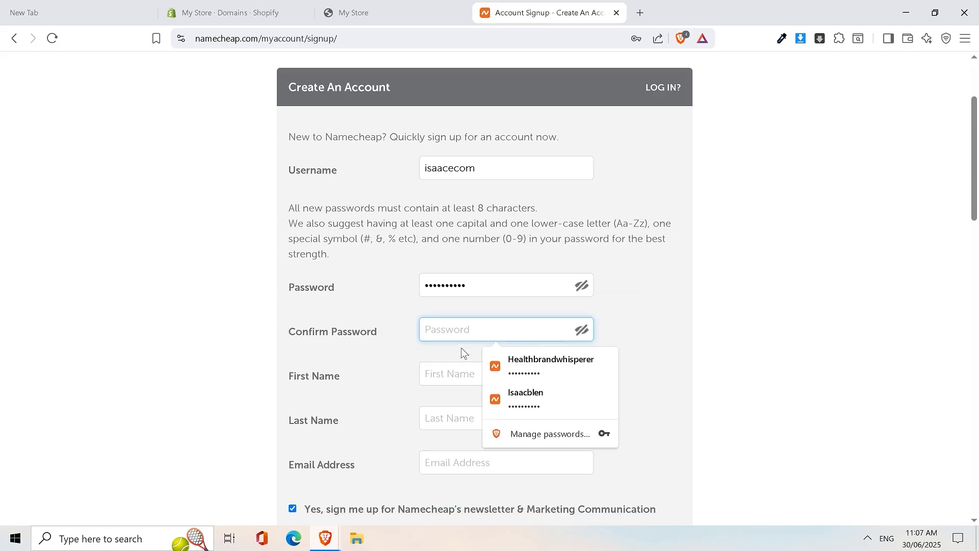
type("••••••••••")
Fill in the first name, last name and the Gmail e-mail address
left_click(449, 378)
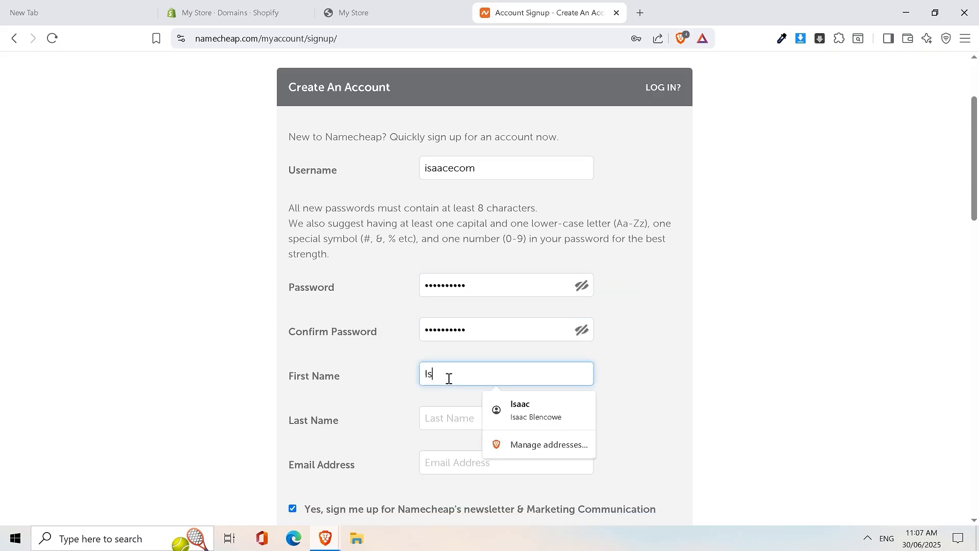
left_click(451, 415)
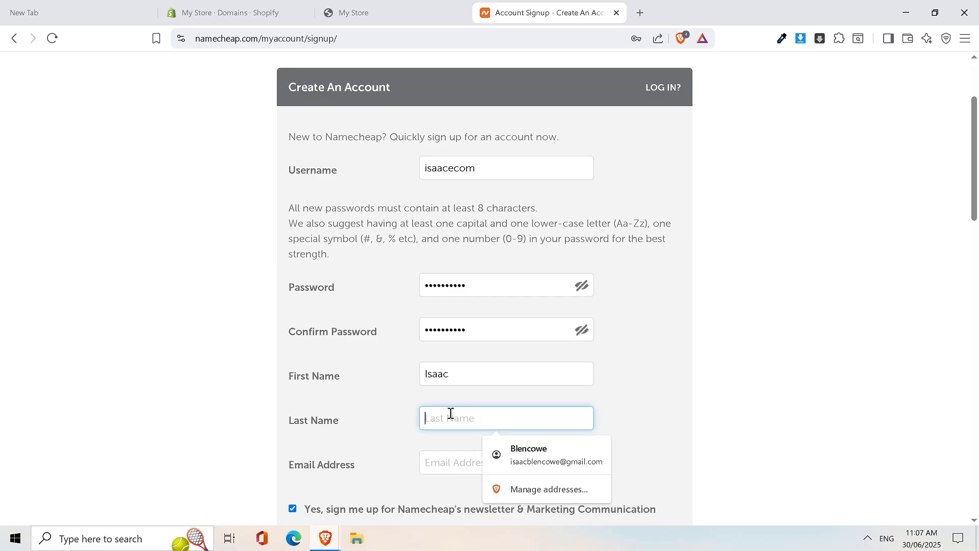
left_click(440, 464)
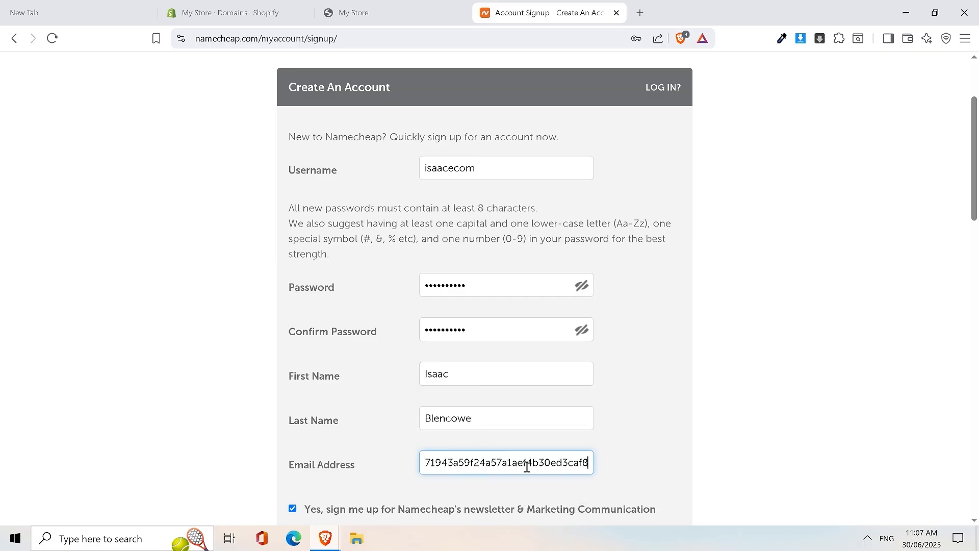
double_click(578, 464)
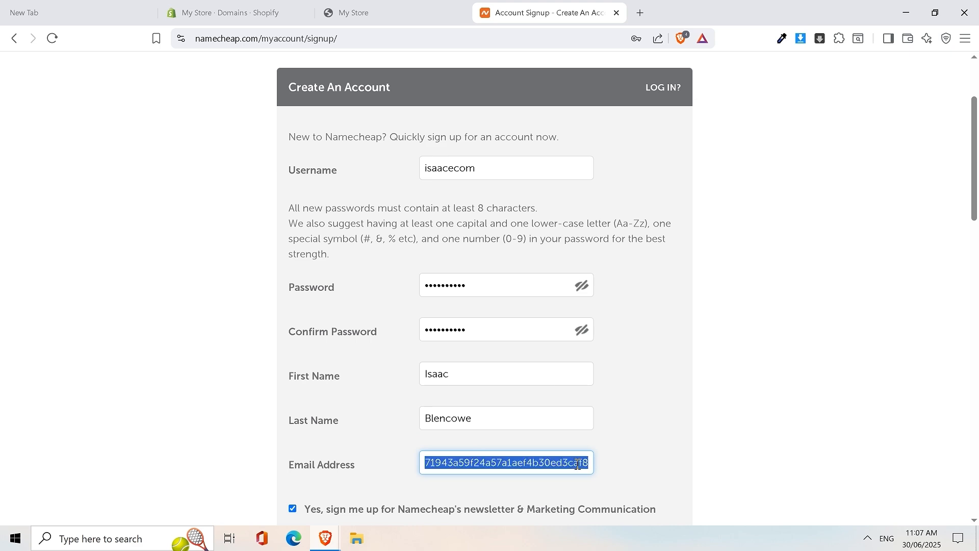
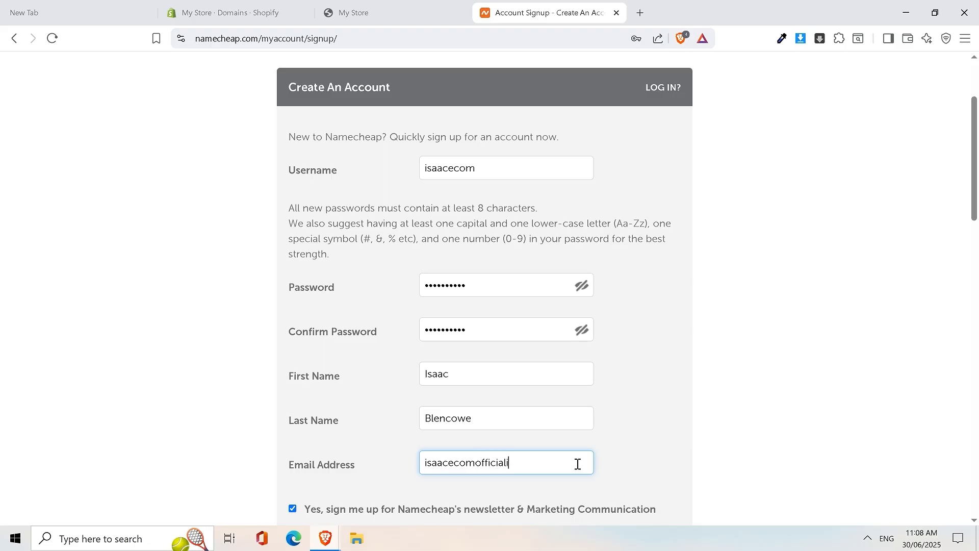
left_click(508, 464)
key("BackSpace")
left_click(632, 386)
Untick the newsletter sign-up checkbox and submit the signup form
left_click(520, 462)
scroll(714, 340, "down", 3)
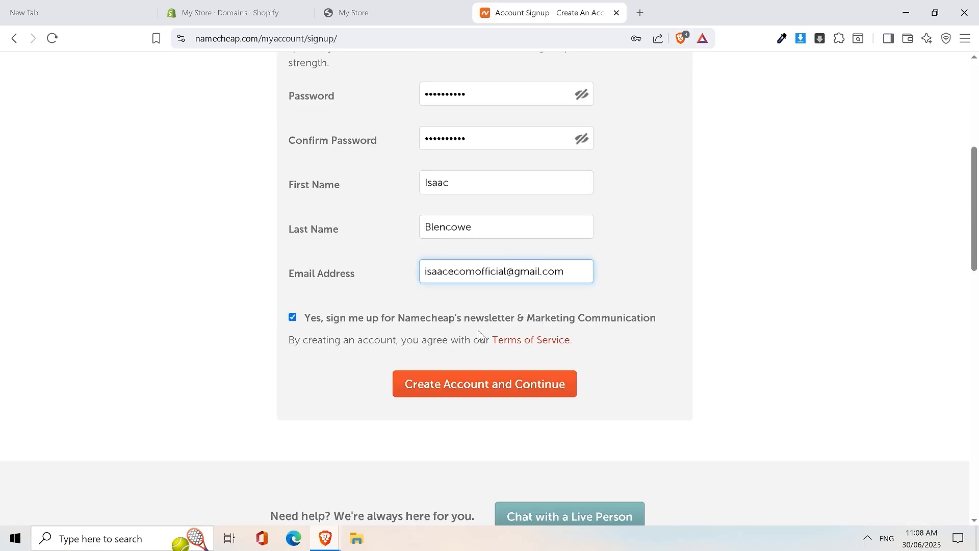
left_click(295, 312)
left_click(293, 317)
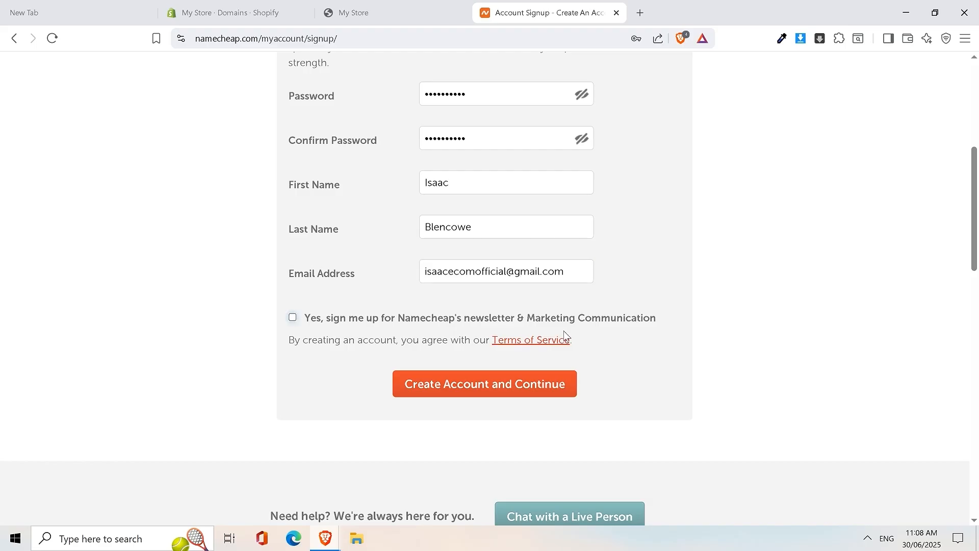
scroll(605, 319, "up", 3)
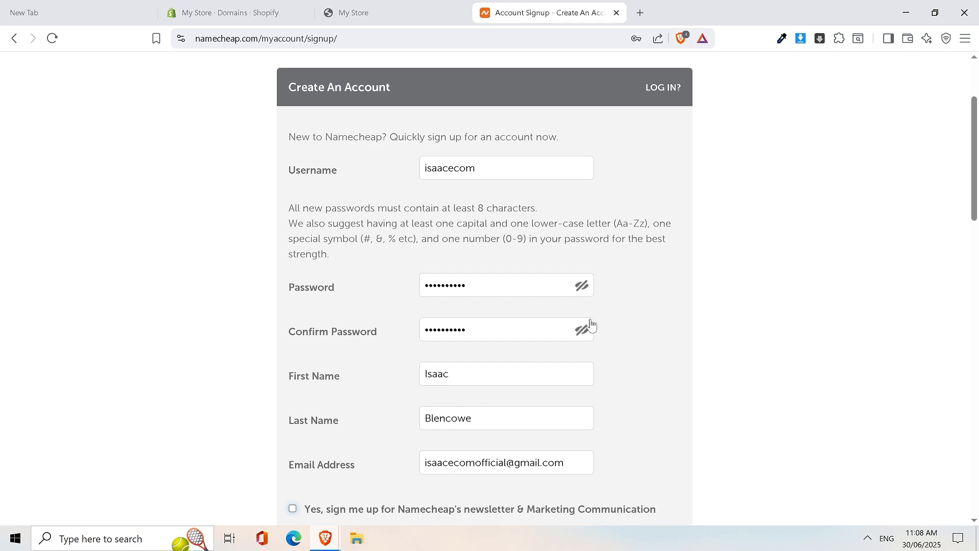
scroll(586, 326, "down", 2)
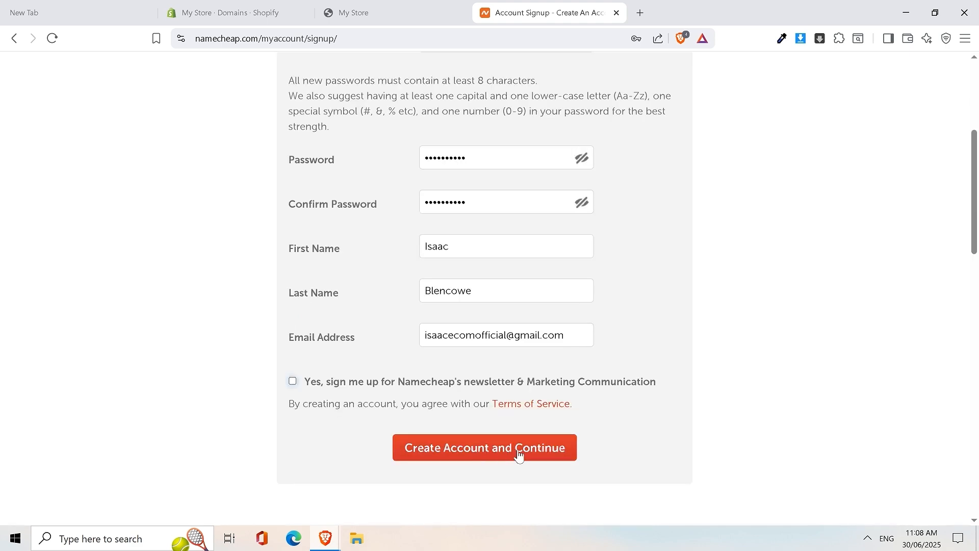
scroll(523, 452, "up", 2)
scroll(505, 450, "down", 2)
scroll(497, 448, "up", 1)
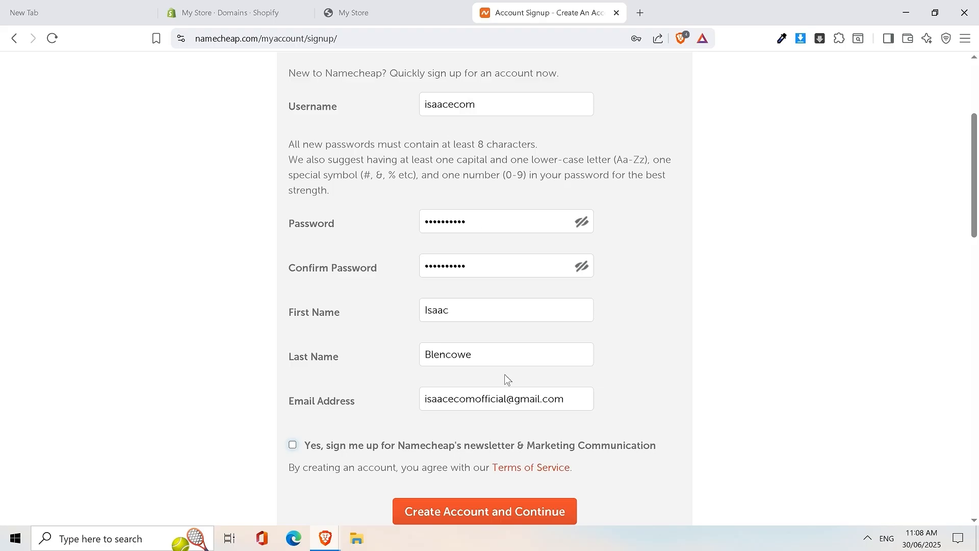
scroll(556, 451, "down", 2)
left_click(477, 384)
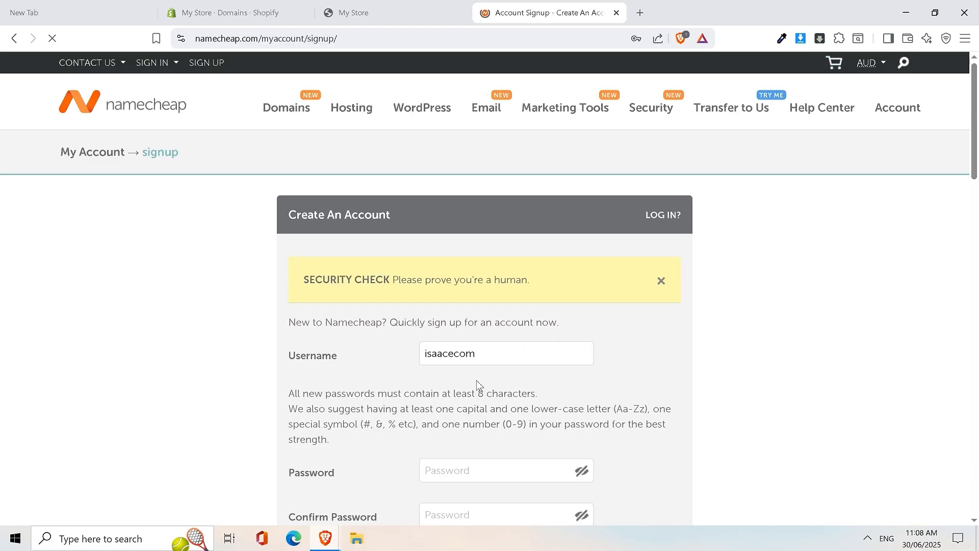
Pass the 'I'm not a robot' check and create the Namecheap account
scroll(517, 345, "down", 7)
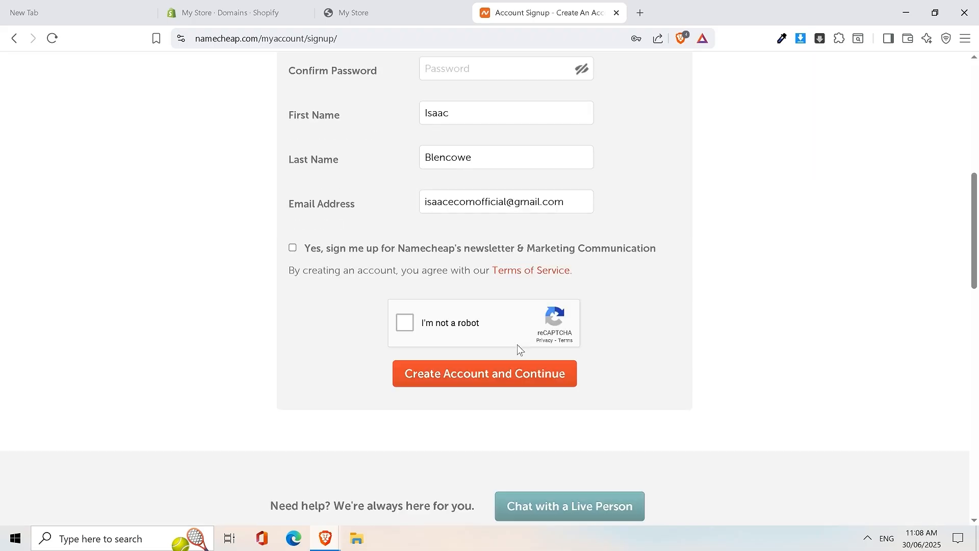
left_click(405, 322)
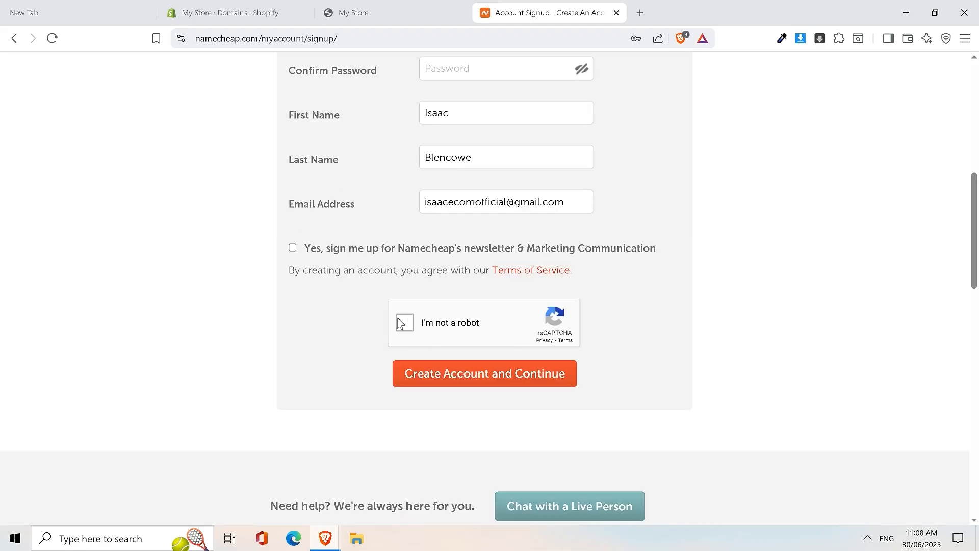
left_click(520, 377)
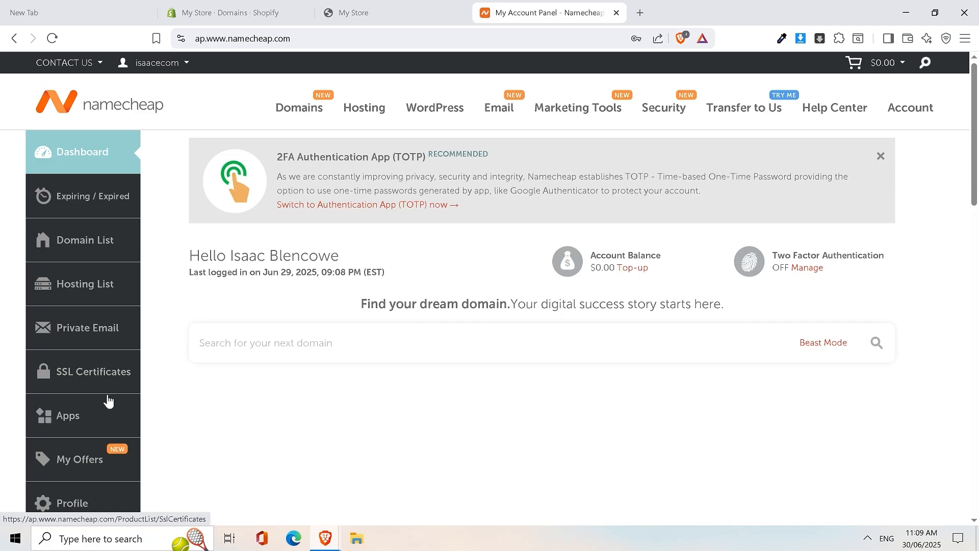
Open Domains > Domain Name Search and type ultimateshopifytutorial into the search box
mouse_move(307, 113)
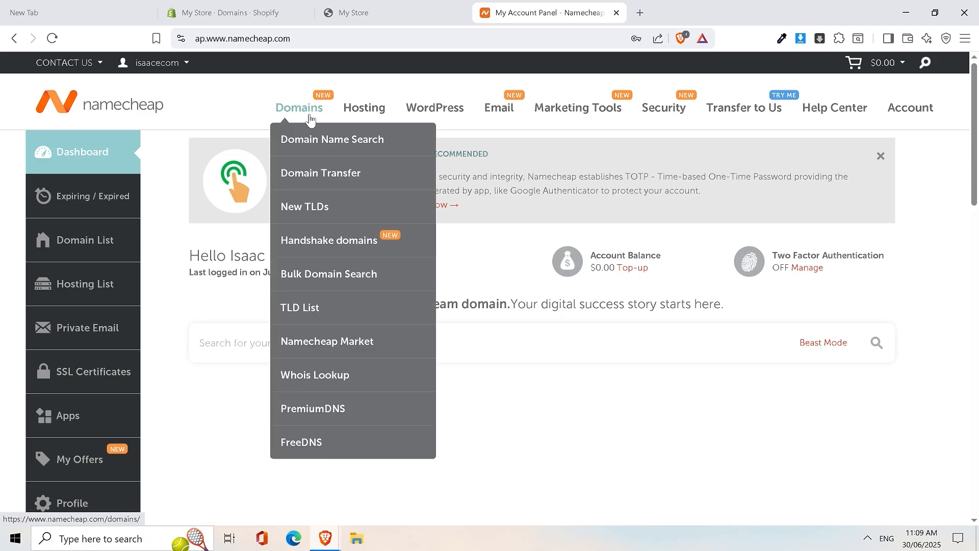
left_click(345, 148)
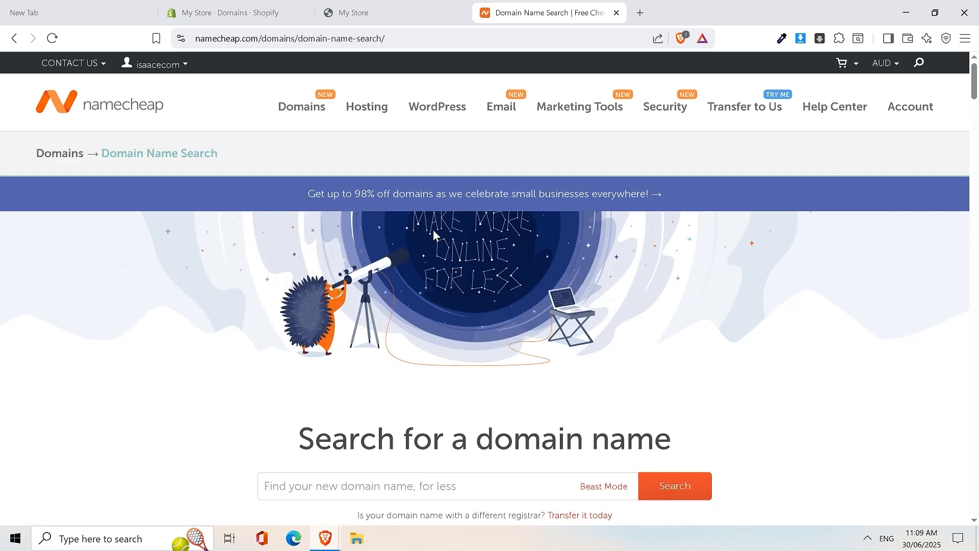
scroll(435, 233, "down", 3)
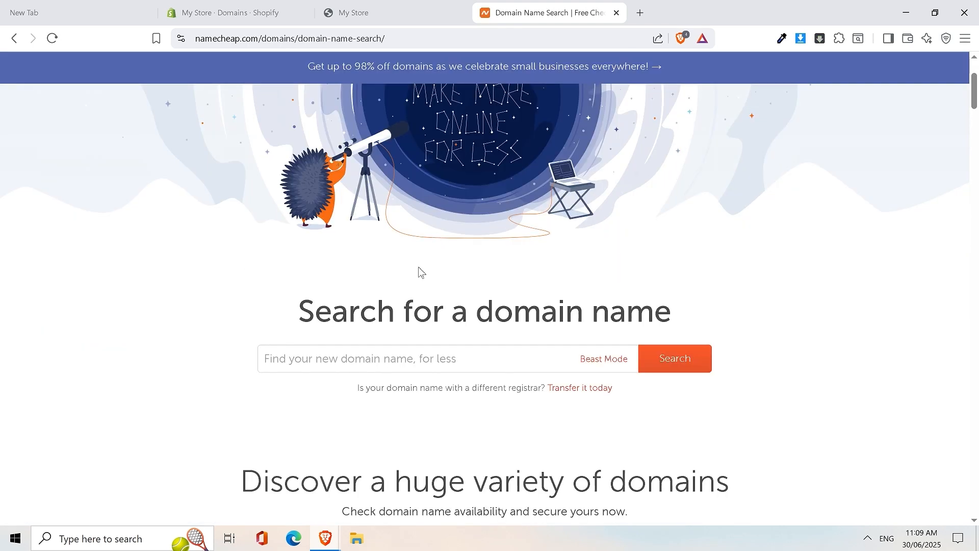
left_click(407, 361)
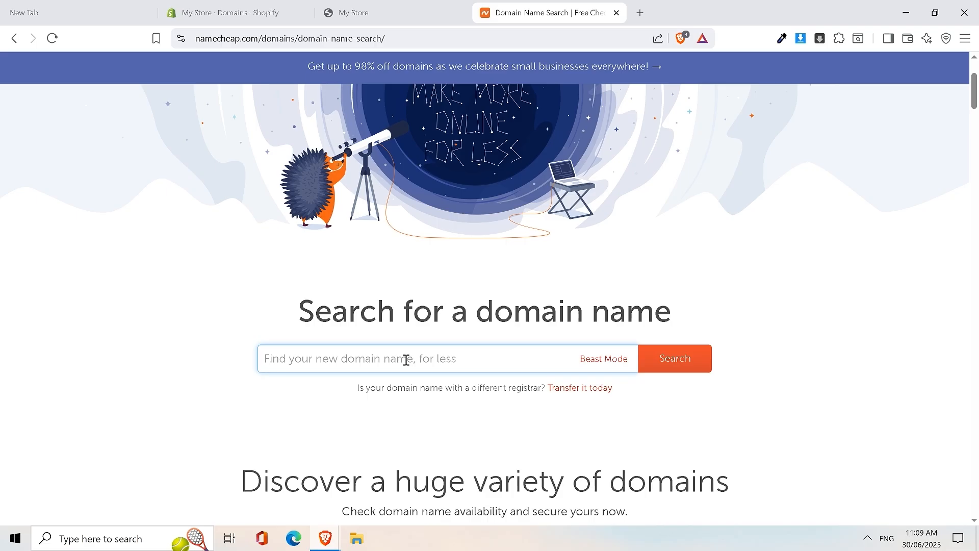
type("ultimate")
key("BackSpace")
key("BackSpace")
key("BackSpace")
type("imateshopi")
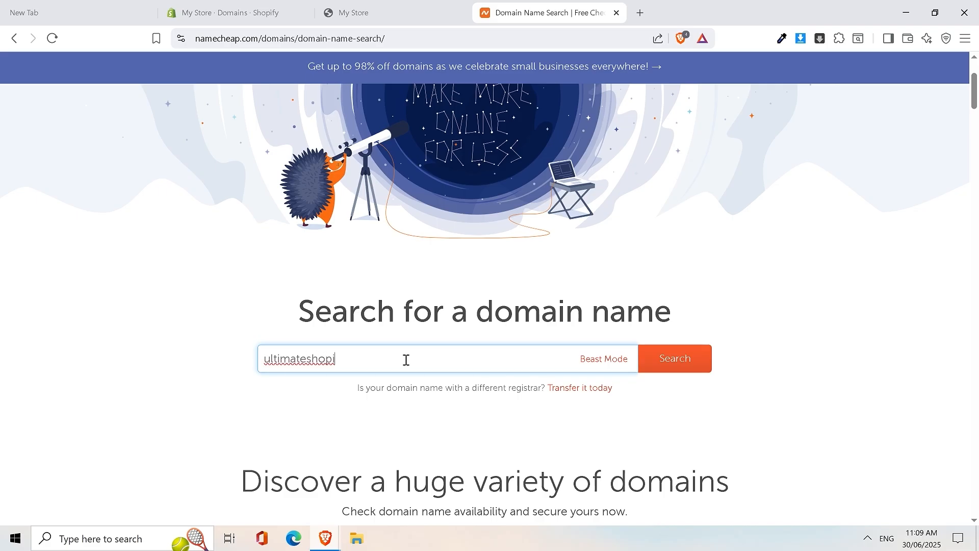
type("fytutorial")
Search ultimateshopifytutorial and highlight the A$15.27/yr price and NEWCOM649 promo code
left_click(705, 362)
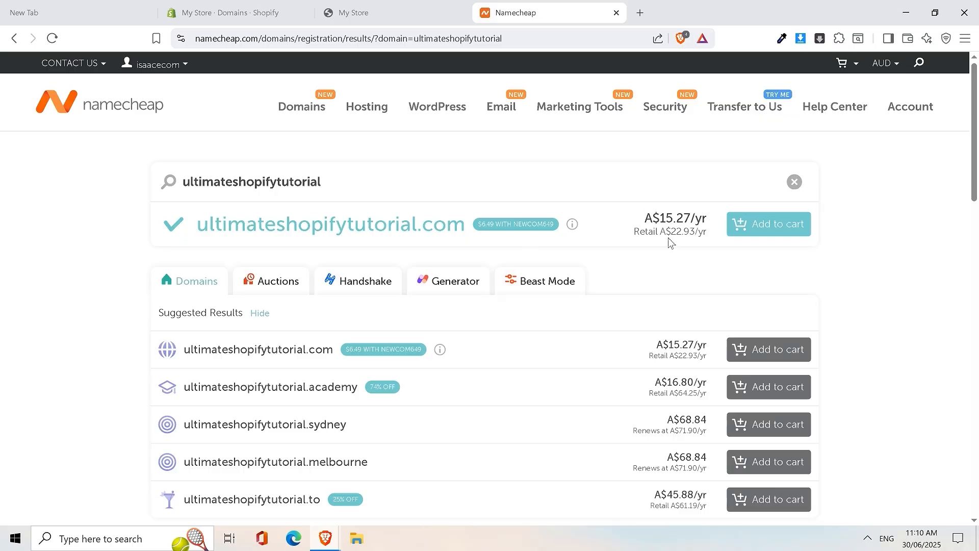
mouse_move(572, 228)
left_click_drag(638, 221, 692, 223)
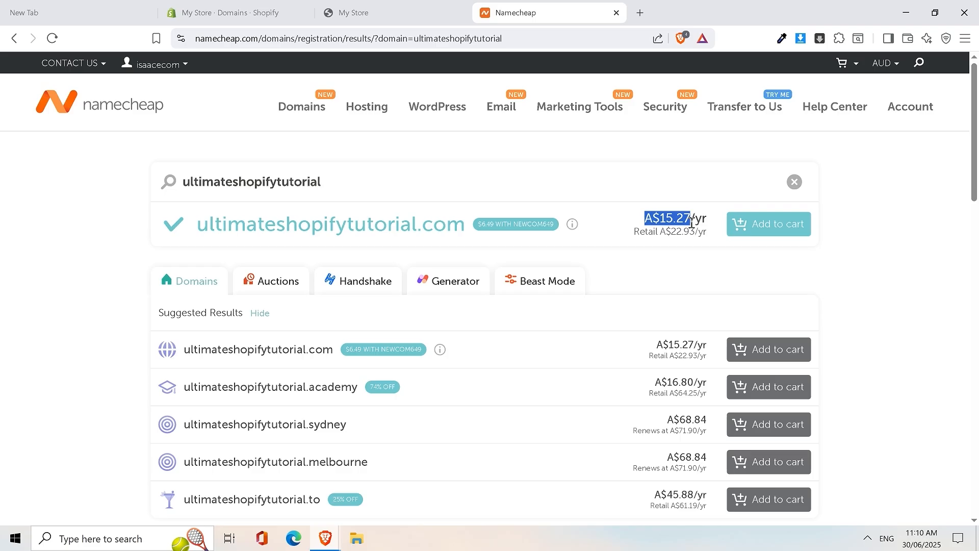
left_click(666, 220)
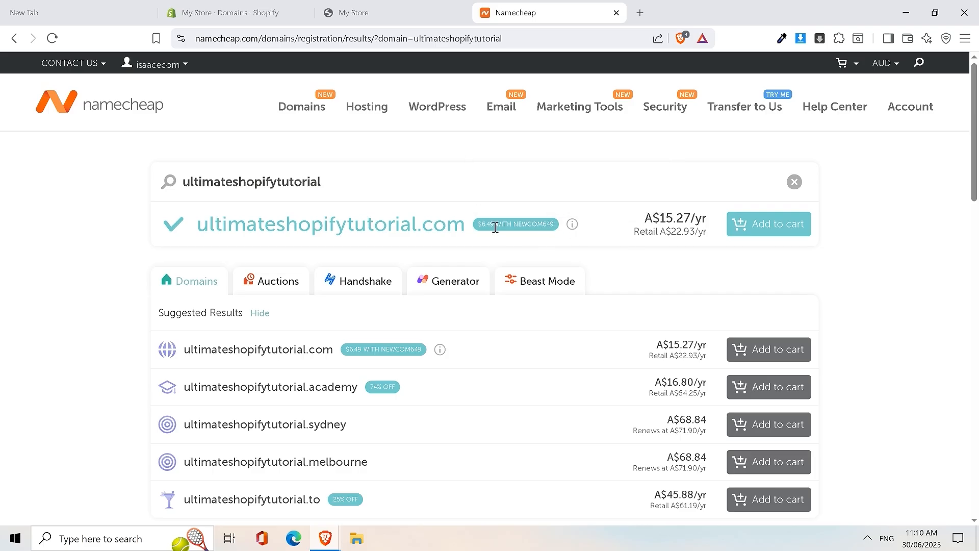
double_click(544, 224)
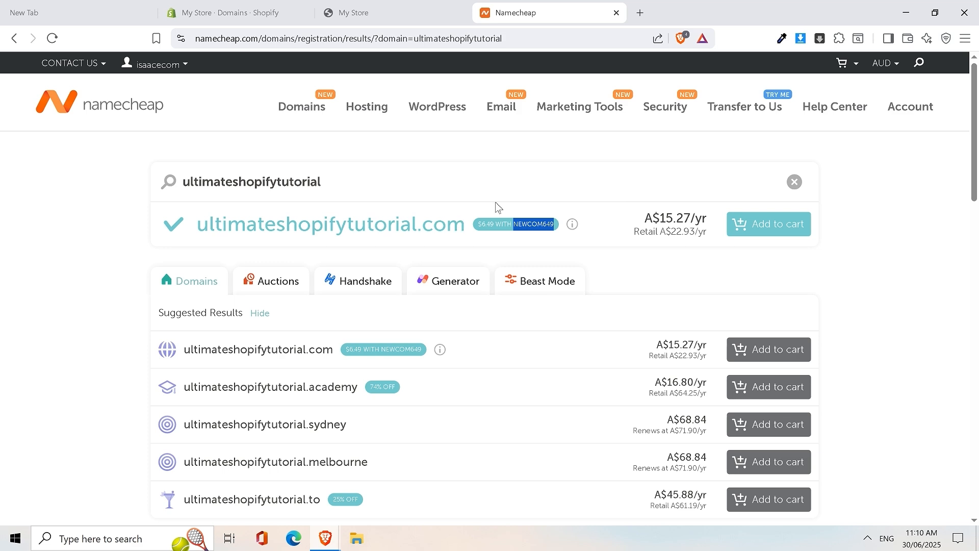
scroll(603, 176, "down", 5)
scroll(603, 174, "up", 5)
Clear the search and look up ultimateshopifytutorial.store instead, available at A$1.50/yr
left_click(794, 181)
left_click(328, 187)
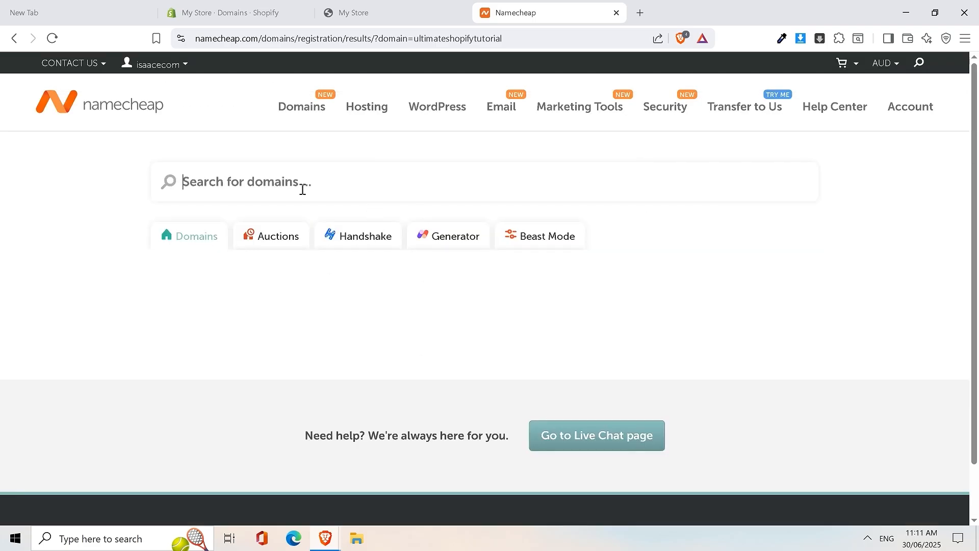
type("ultimai")
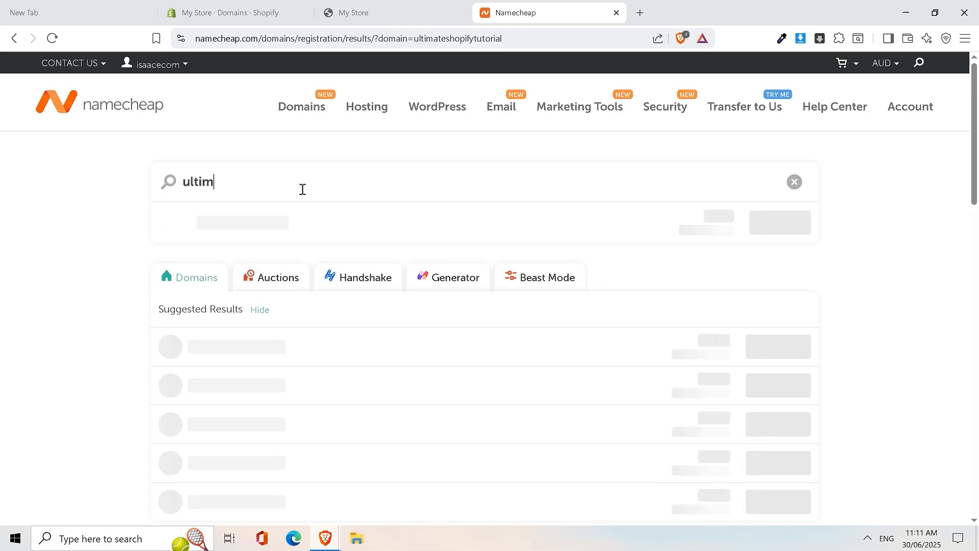
key("BackSpace")
type("te")
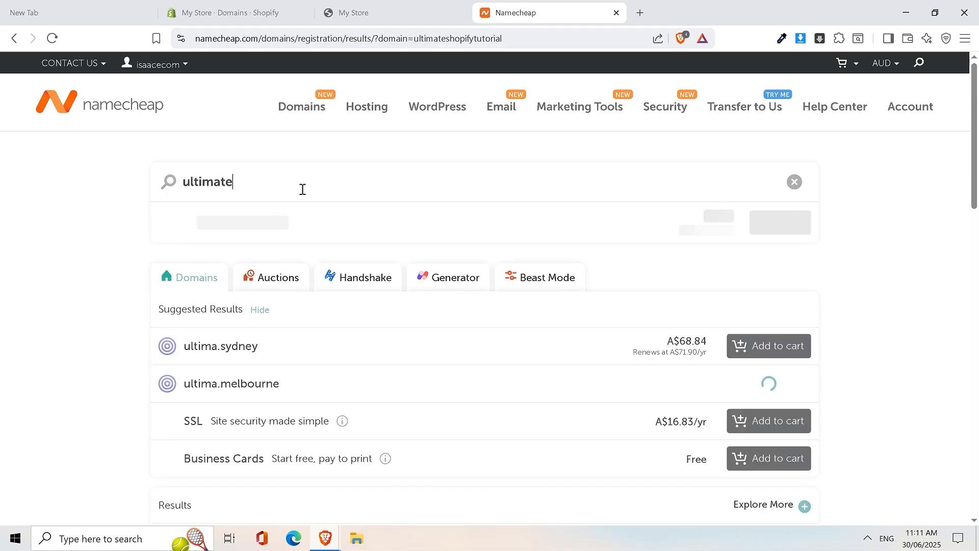
type("sho")
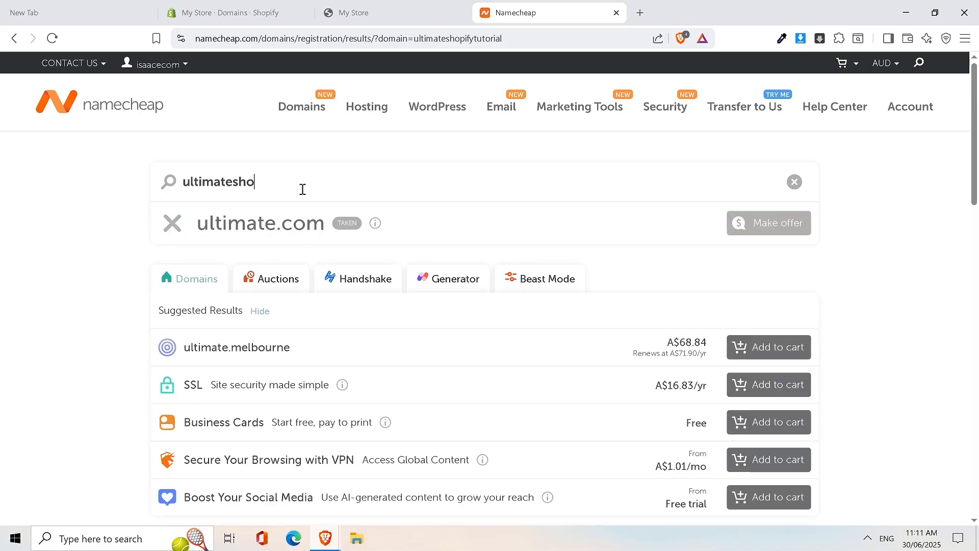
type("pifytutorial")
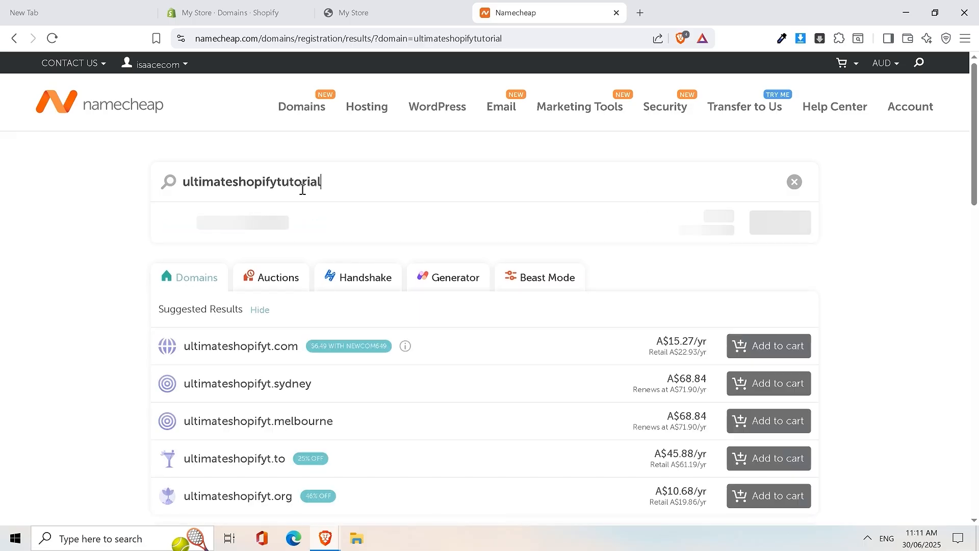
type(".co")
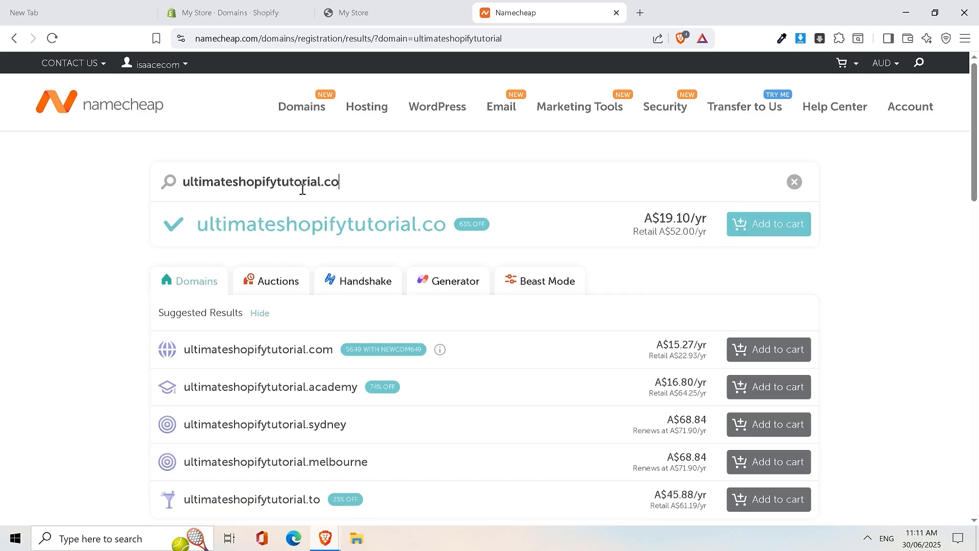
key("BackSpace")
key("BackSpace")
key("BackSpace")
type(".store")
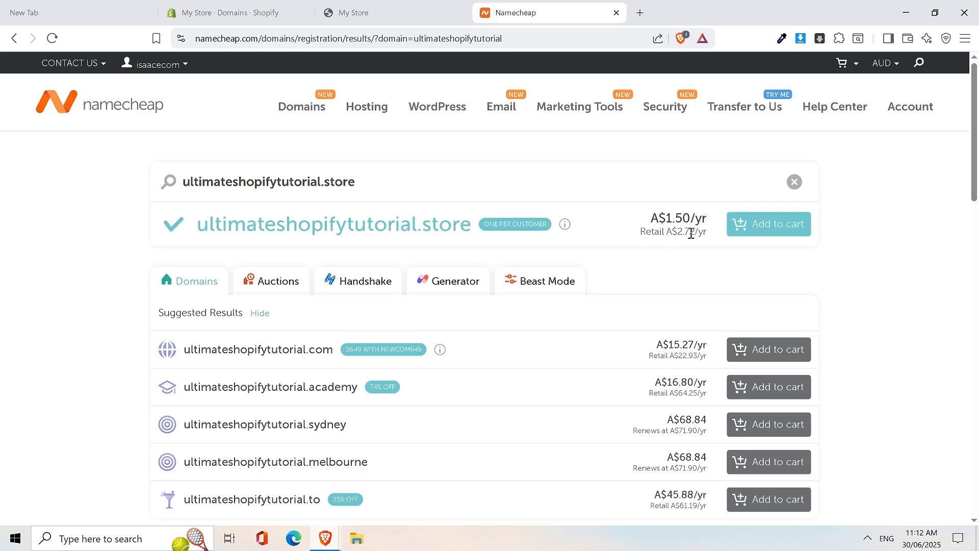
Add ultimateshopifytutorial.store to the Namecheap cart and proceed to checkout
left_click(788, 230)
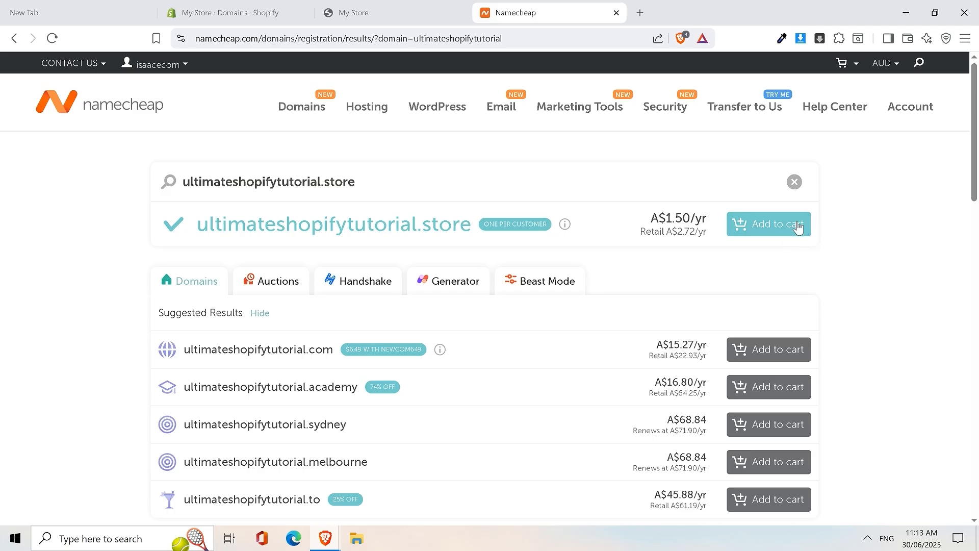
left_click(772, 227)
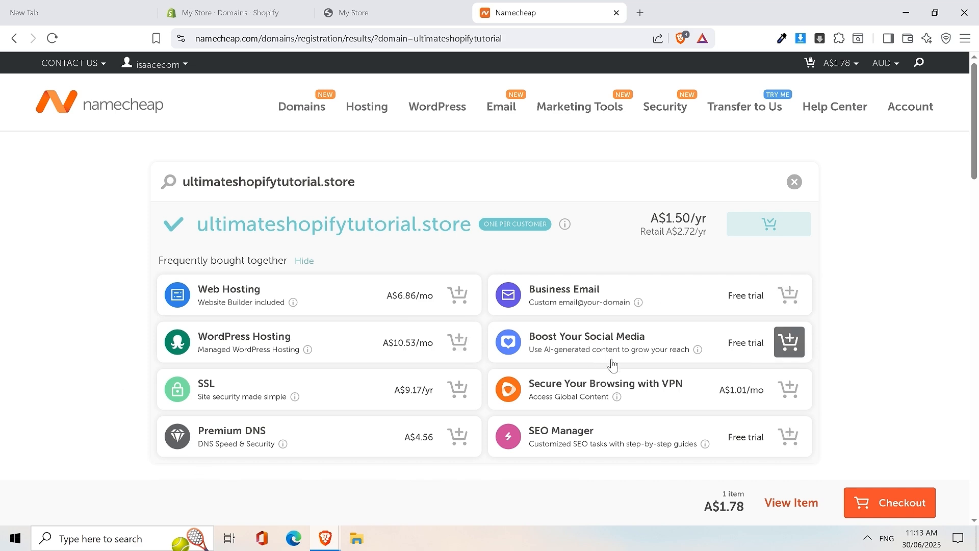
left_click(900, 504)
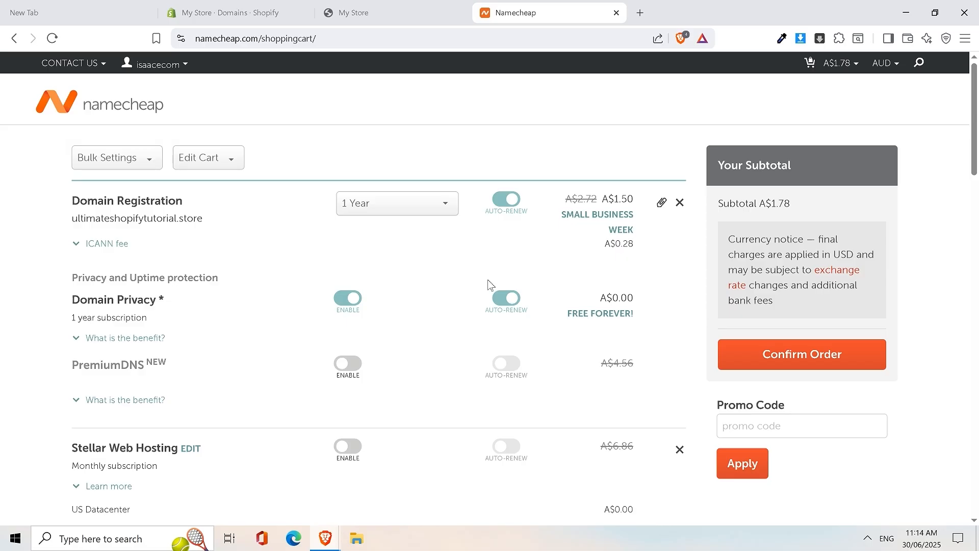
Confirm the order, review the Account Contact form, then return to the ultimateshopifytutorial search results
scroll(491, 286, "down", 15)
scroll(491, 285, "up", 2)
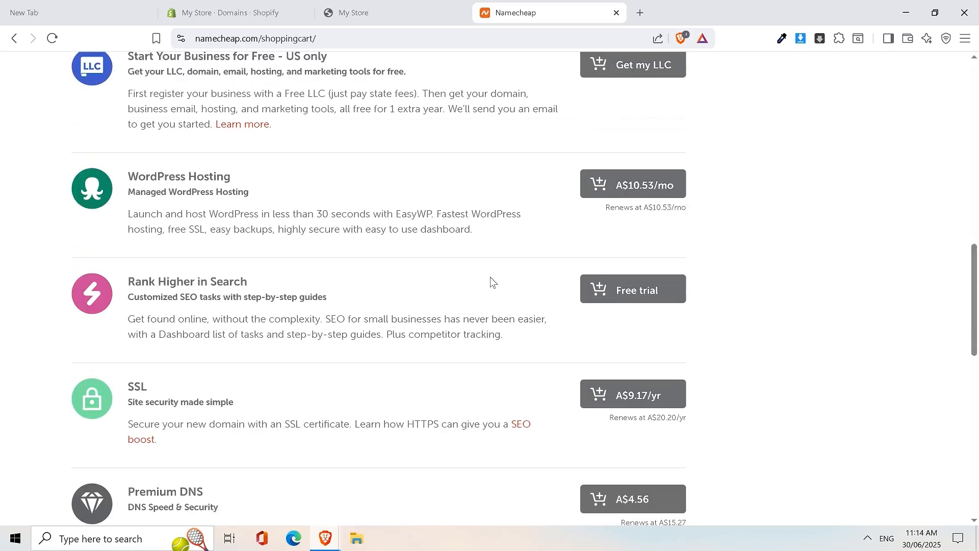
scroll(490, 277, "up", 13)
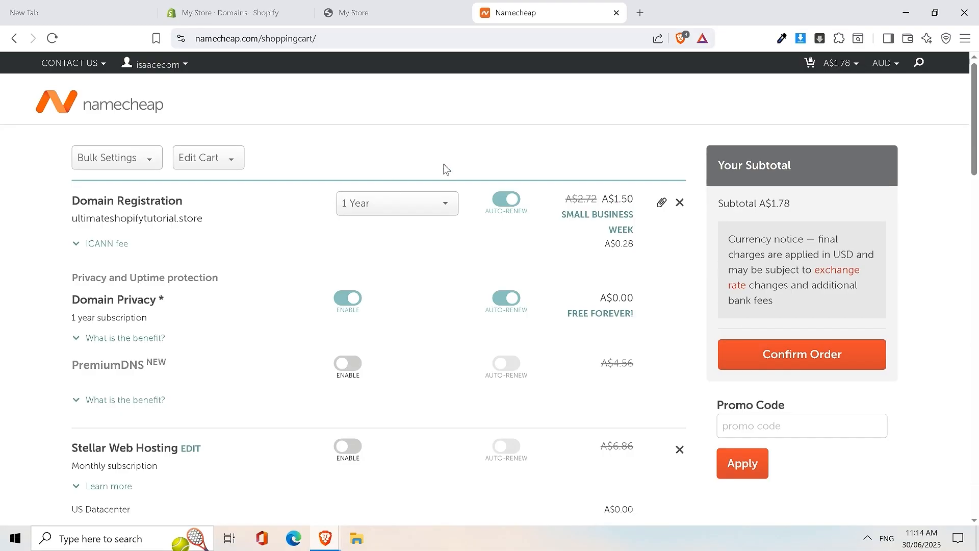
left_click(802, 360)
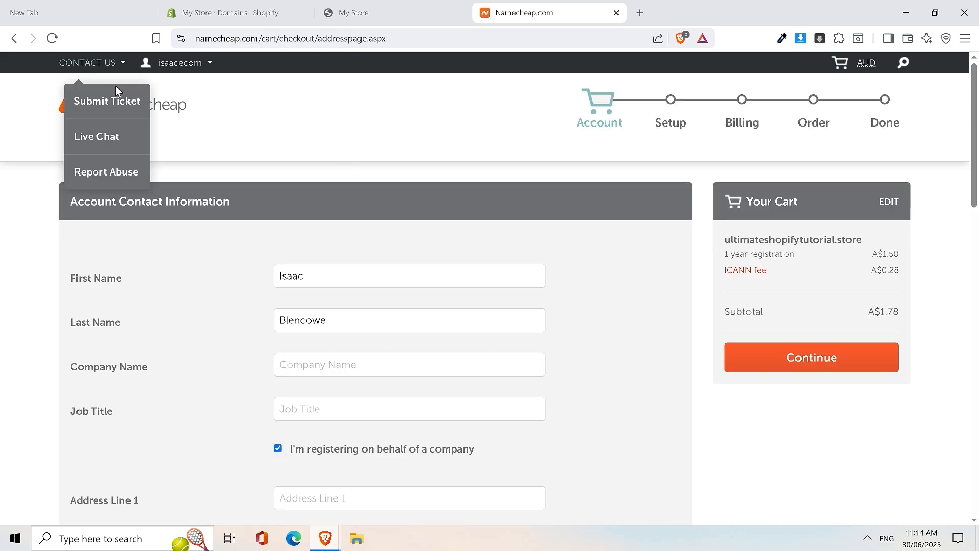
scroll(631, 261, "down", 12)
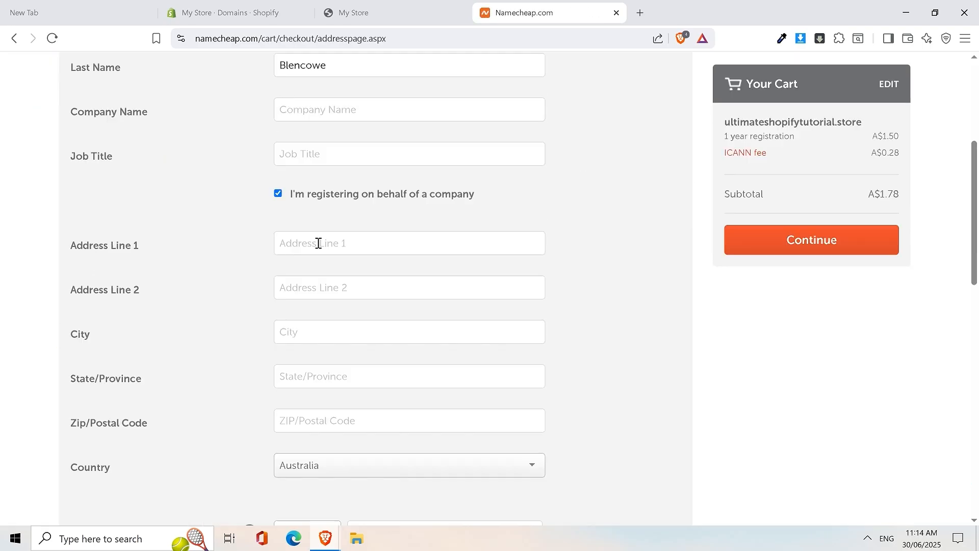
scroll(388, 263, "up", 12)
left_click(15, 38)
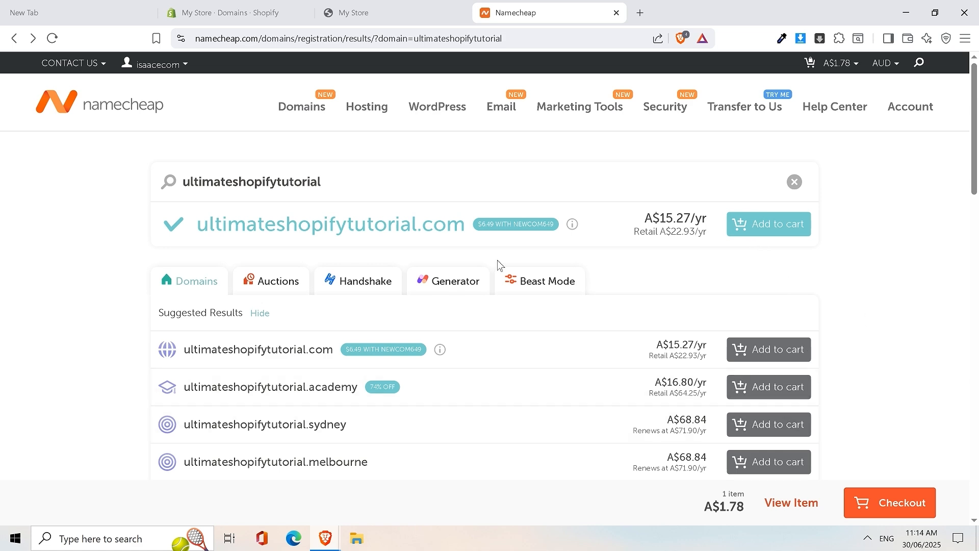
Copy the NEWCOM649 promo code and add ultimateshopifytutorial.com to the cart at checkout
left_click_drag(514, 226, 553, 226)
key("ctrl+c")
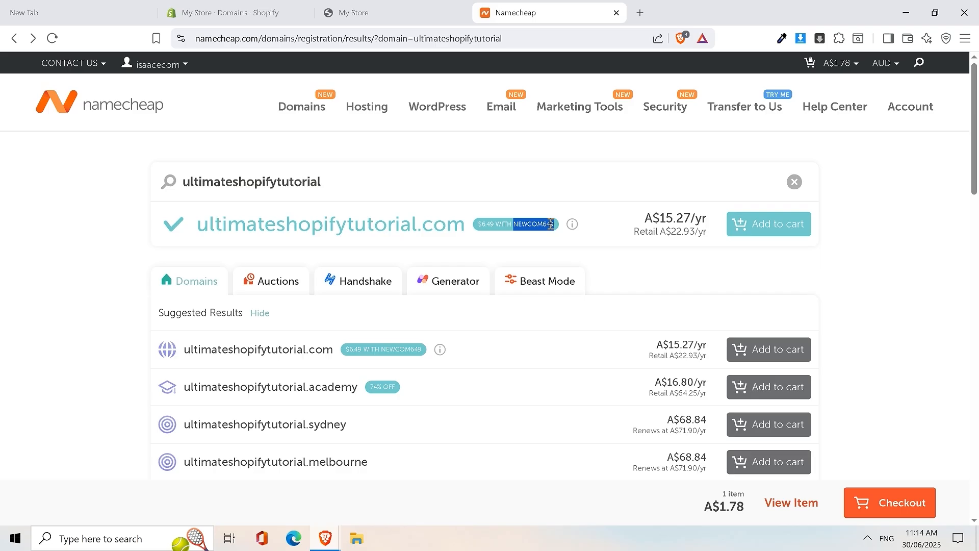
left_click(792, 237)
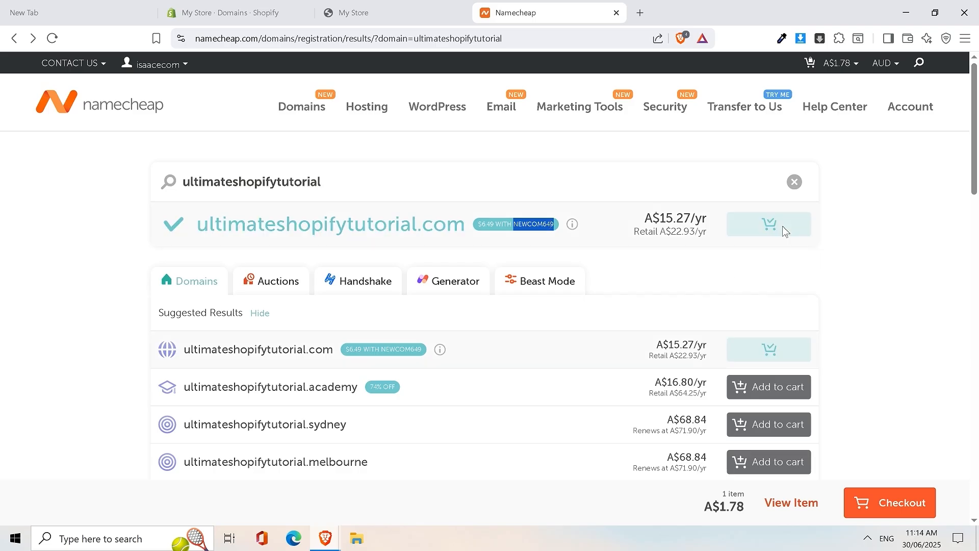
left_click(895, 507)
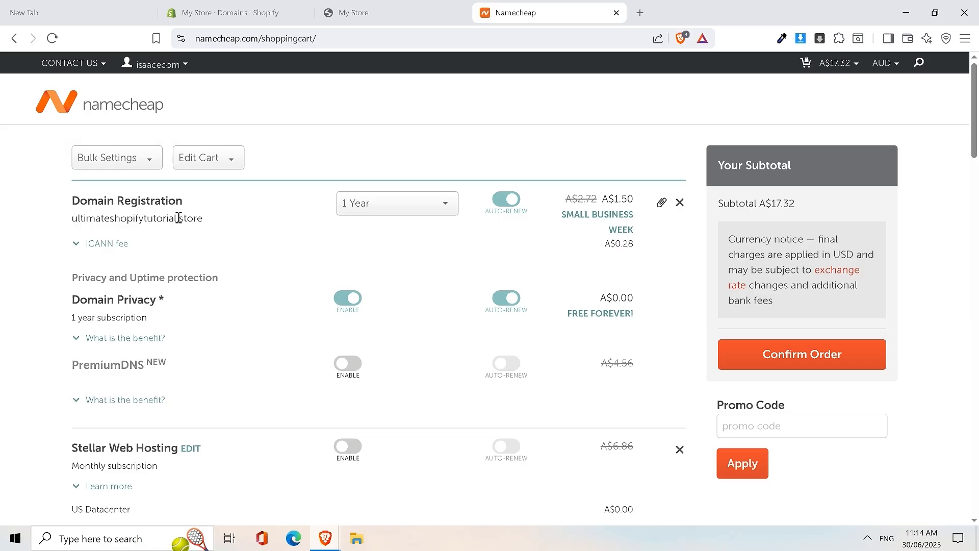
Remove the extra domain from the cart, apply promo code NEWCOM649 and check the A$1.78 subtotal
scroll(163, 375, "down", 2)
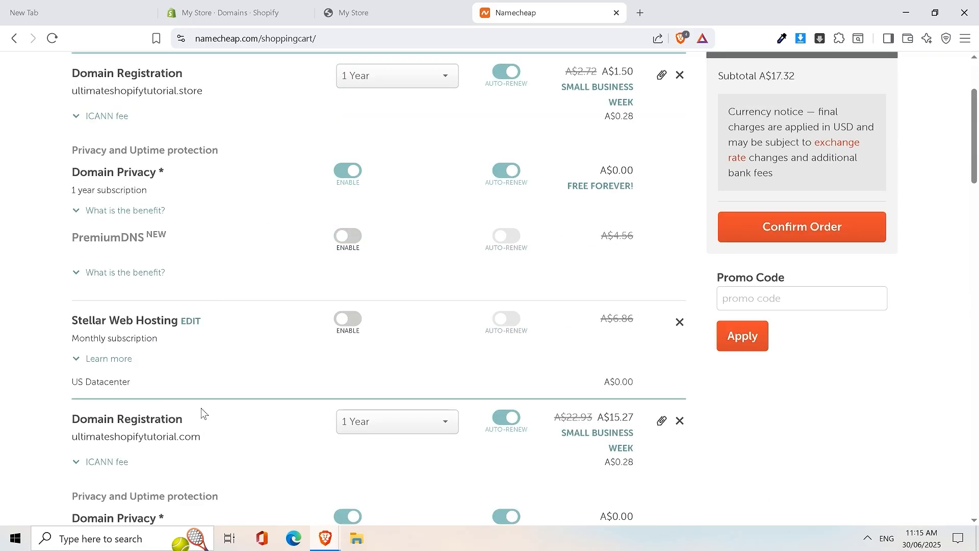
scroll(215, 408, "down", 1)
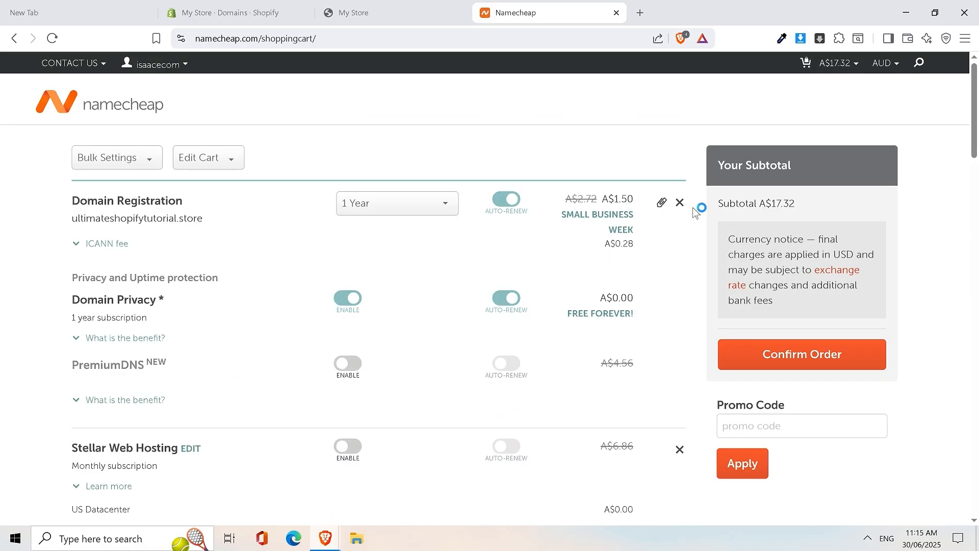
left_click(680, 203)
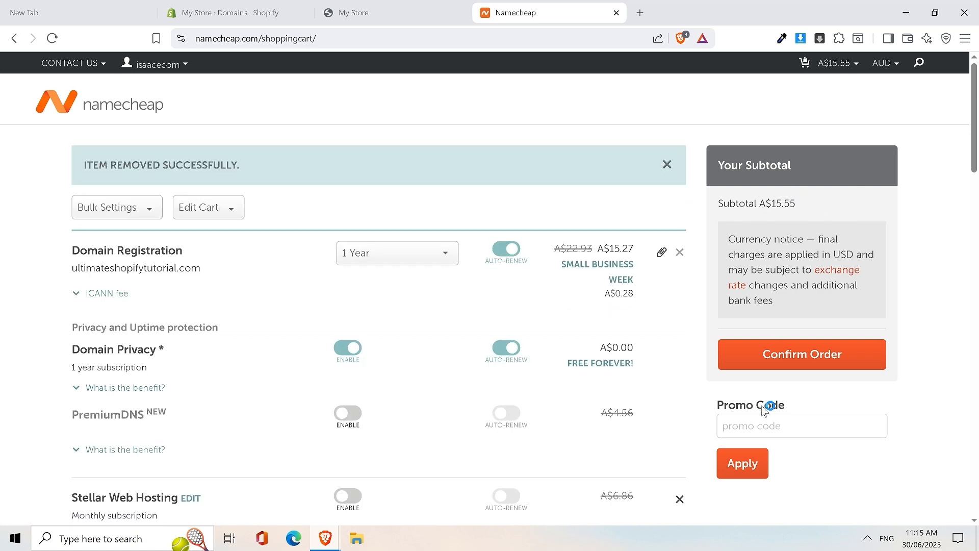
left_click(753, 423)
key("ctrl+v")
left_click(756, 474)
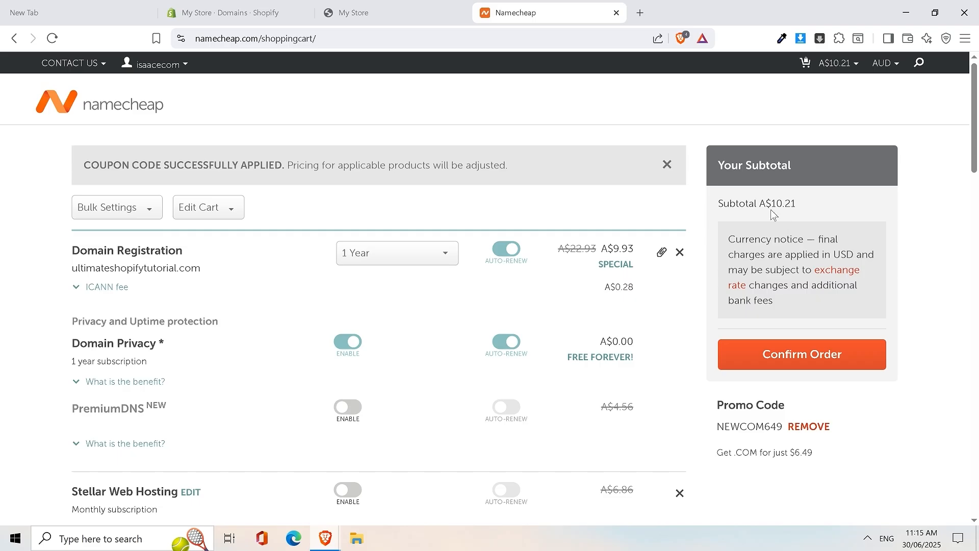
left_click_drag(809, 210, 775, 204)
left_click(14, 40)
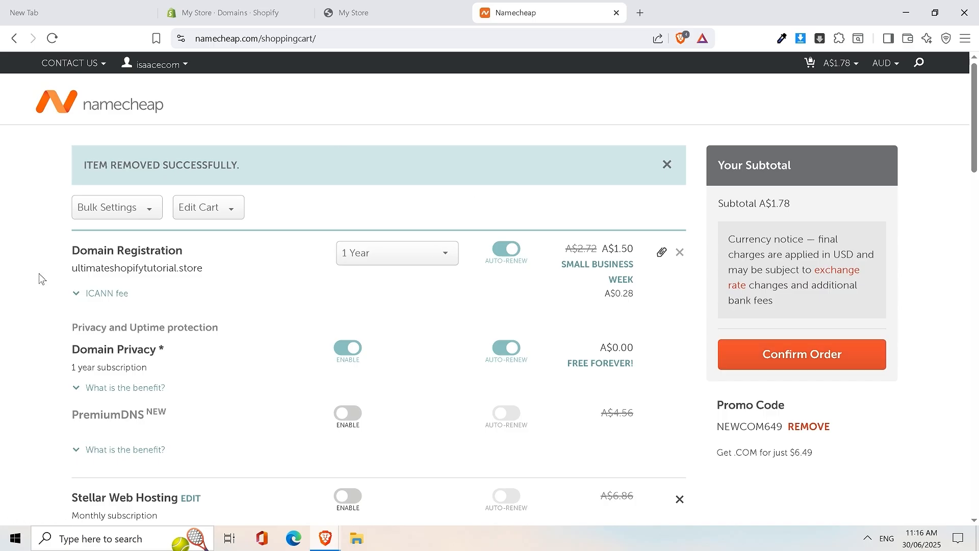
Confirm the order and pass the account contact details to reach the $1.16 order review
left_click(828, 362)
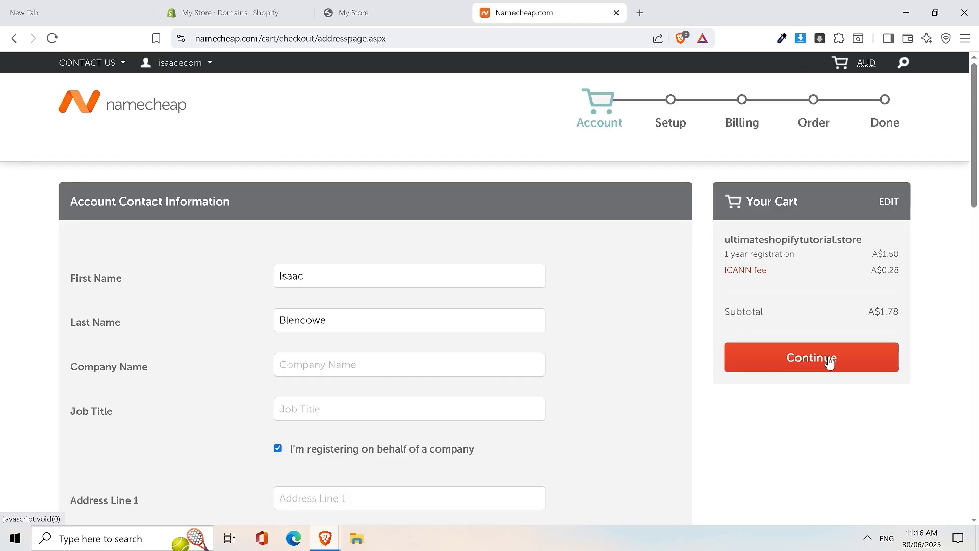
scroll(420, 295, "down", 4)
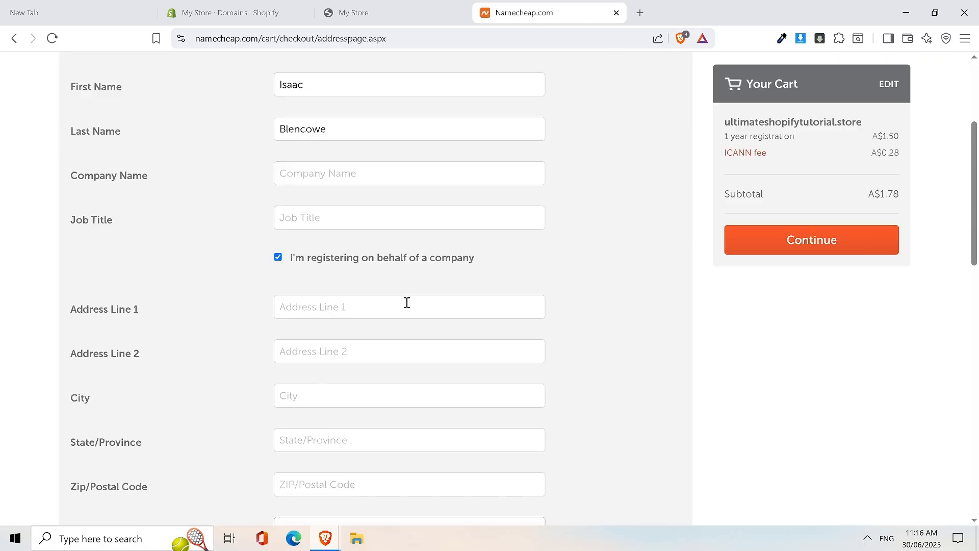
scroll(407, 302, "up", 1)
left_click(341, 236)
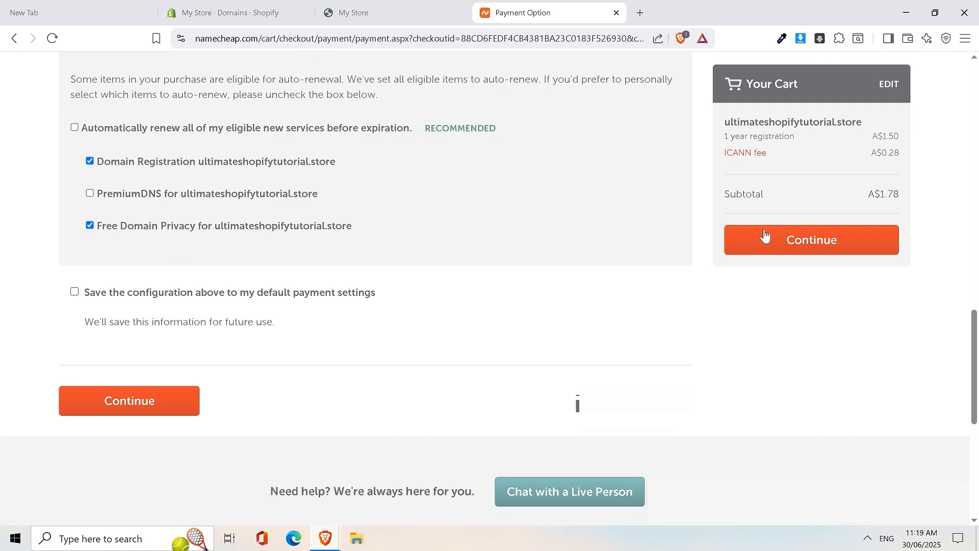
left_click(766, 231)
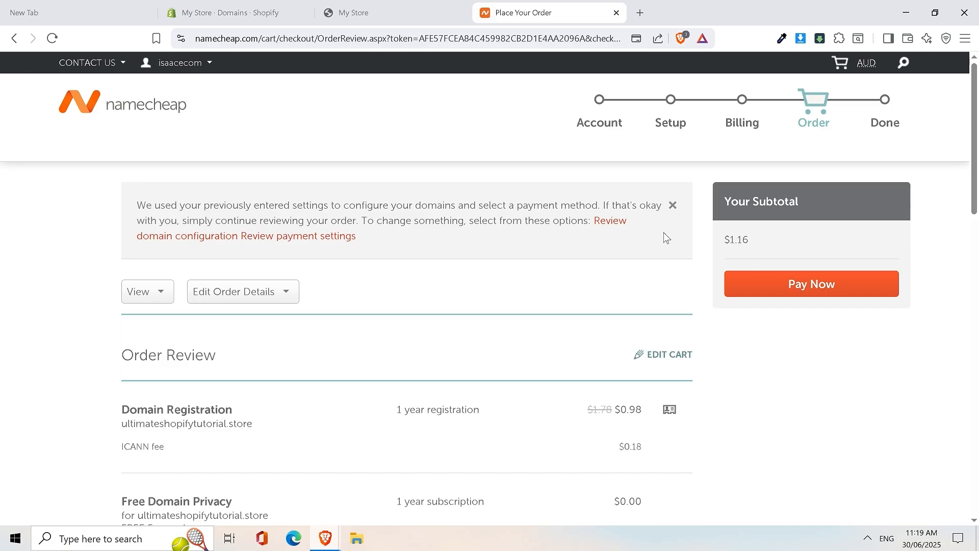
scroll(640, 267, "down", 12)
scroll(642, 266, "up", 11)
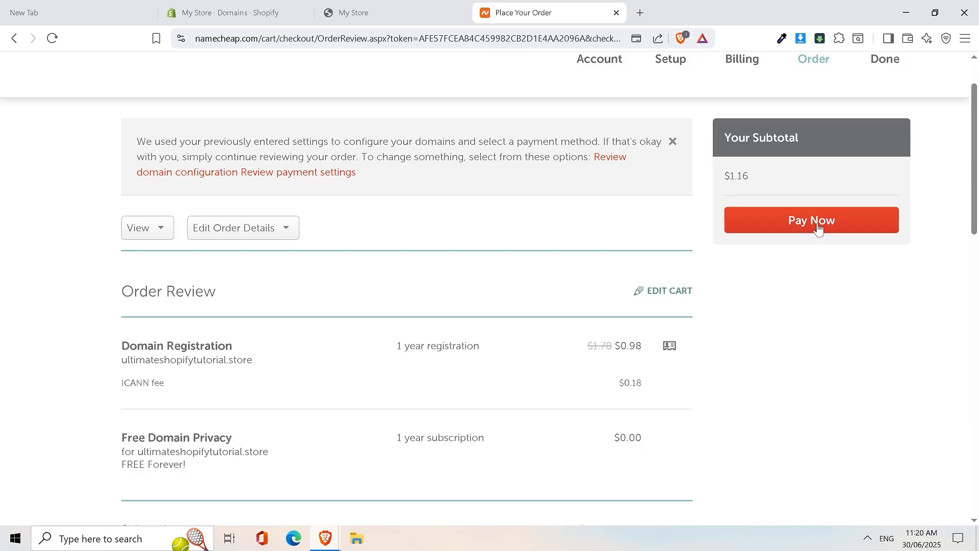
Pay for ultimateshopifytutorial.store ($0.98, 1 year) and review the order confirmation page
left_click(816, 223)
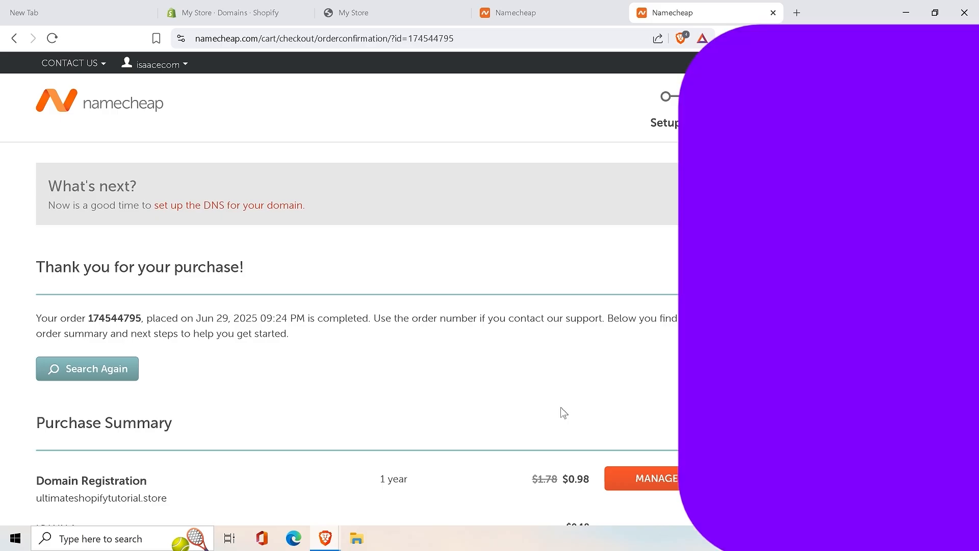
scroll(525, 270, "down", 6)
scroll(569, 253, "up", 5)
scroll(569, 253, "up", 1)
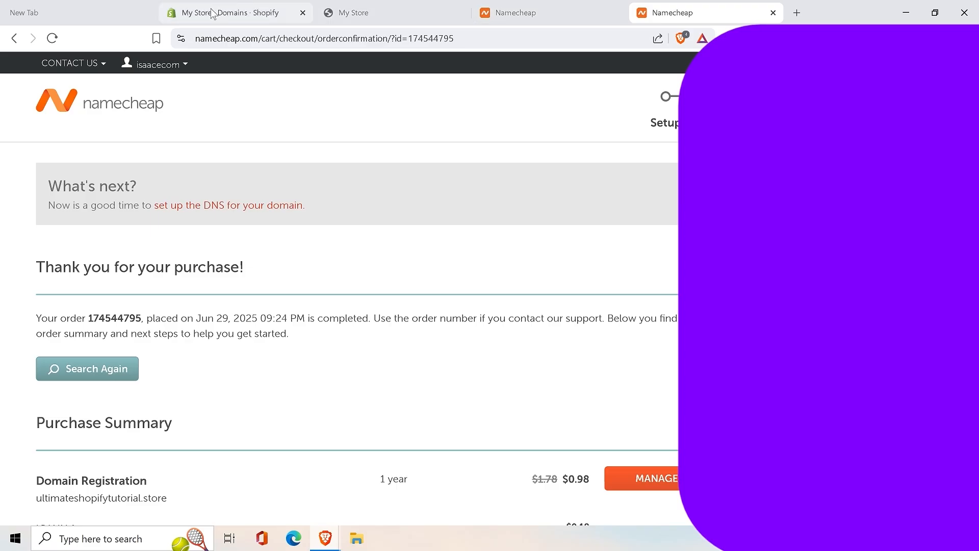
In Shopify's Domains settings, start connecting an existing domain and paste isaacecomtutorial.store
left_click(243, 18)
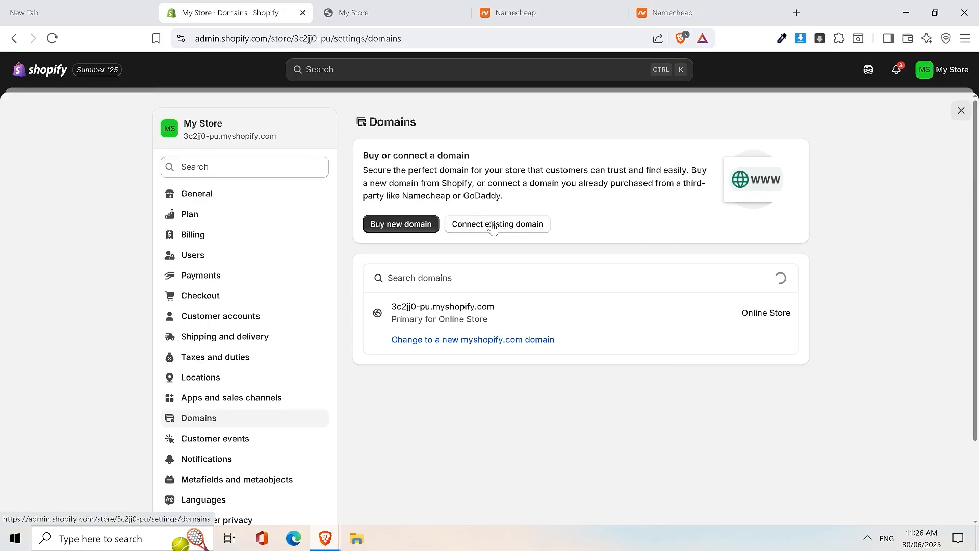
left_click(527, 229)
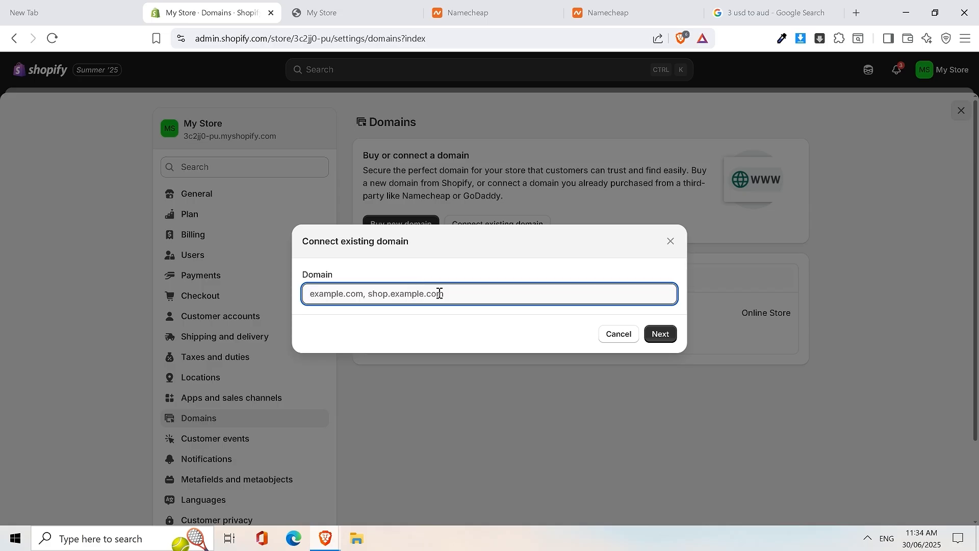
type("isaacecomtutorial.store")
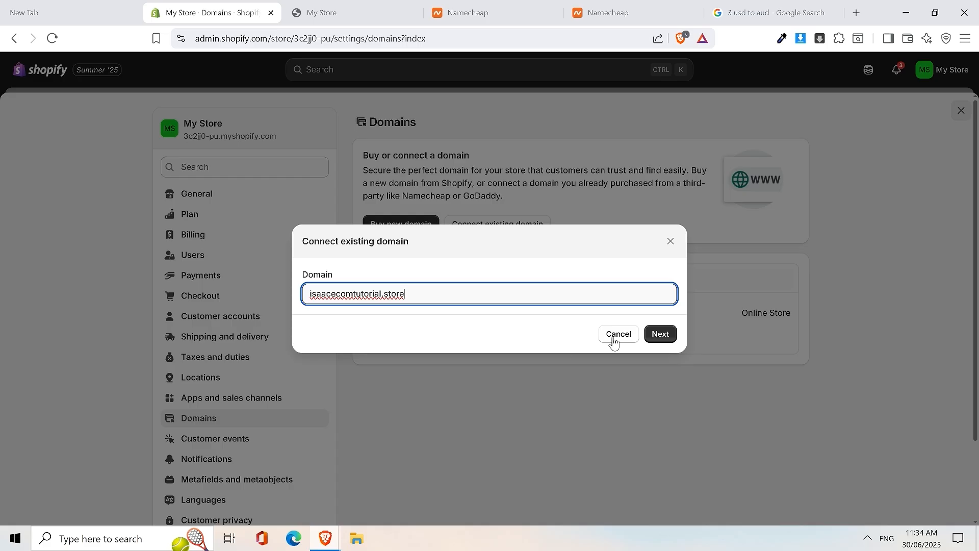
Submit isaacecomtutorial.store and review the required A record 23.227.38.65 and CNAME www to shops.myshopify.com
left_click(667, 340)
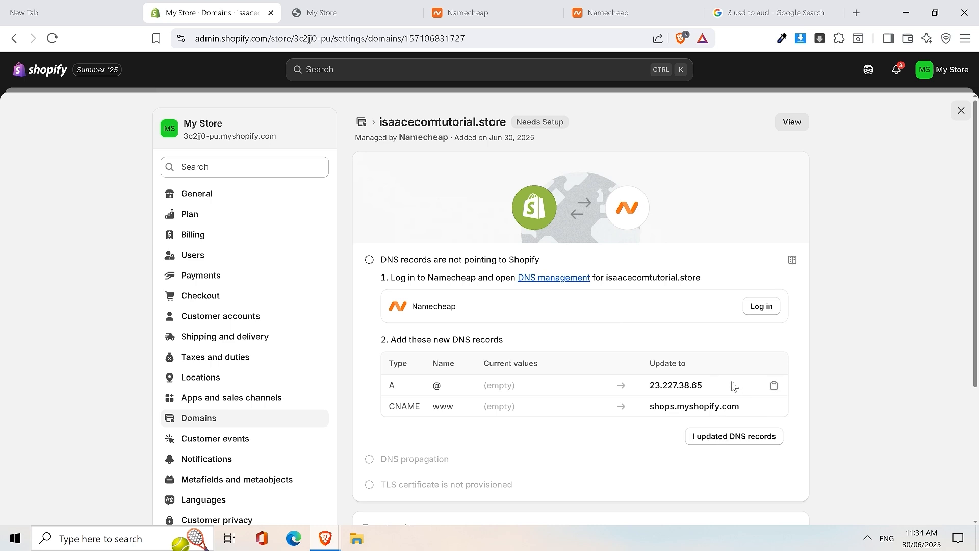
scroll(709, 366, "down", 4)
scroll(711, 372, "up", 4)
Open Namecheap's DNS management for isaacecomtutorial.store and view its Advanced DNS host records
left_click(544, 280)
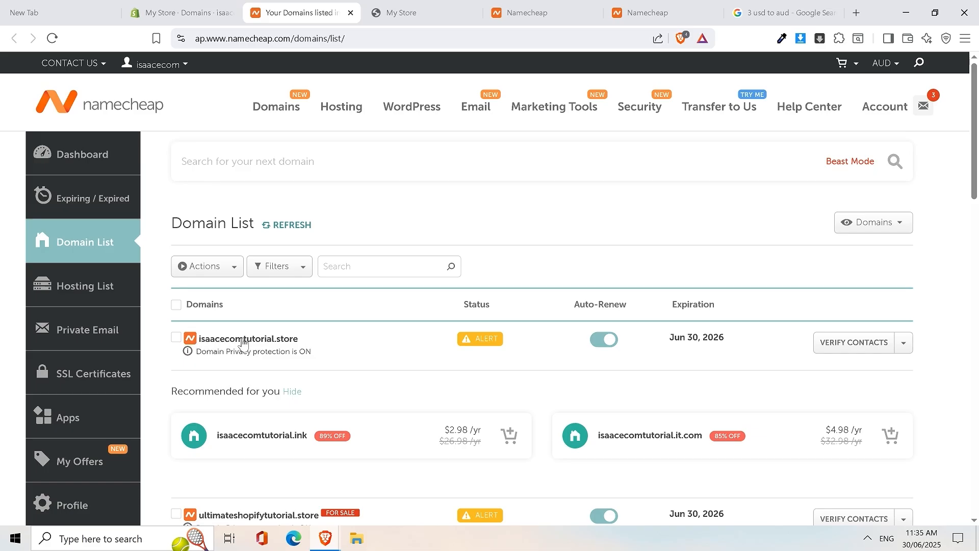
left_click(905, 344)
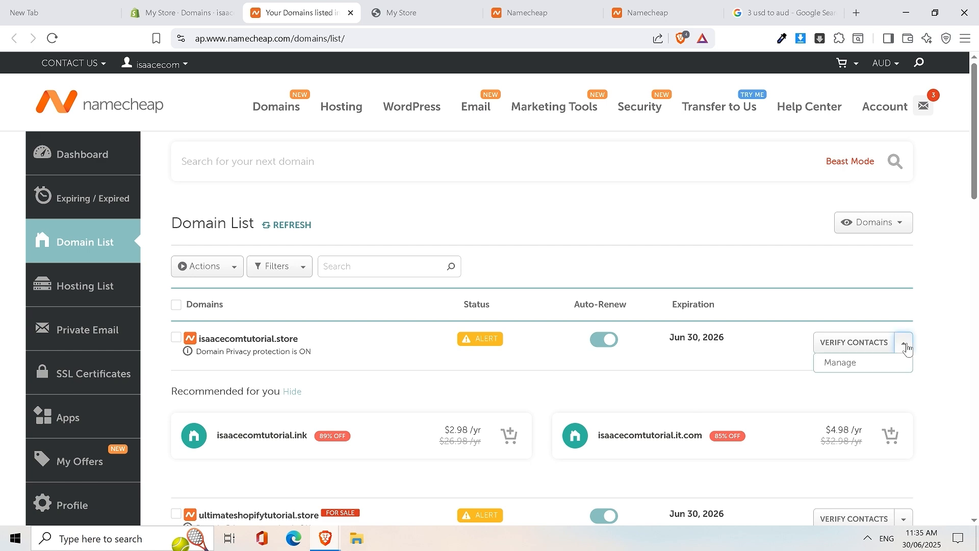
left_click(854, 373)
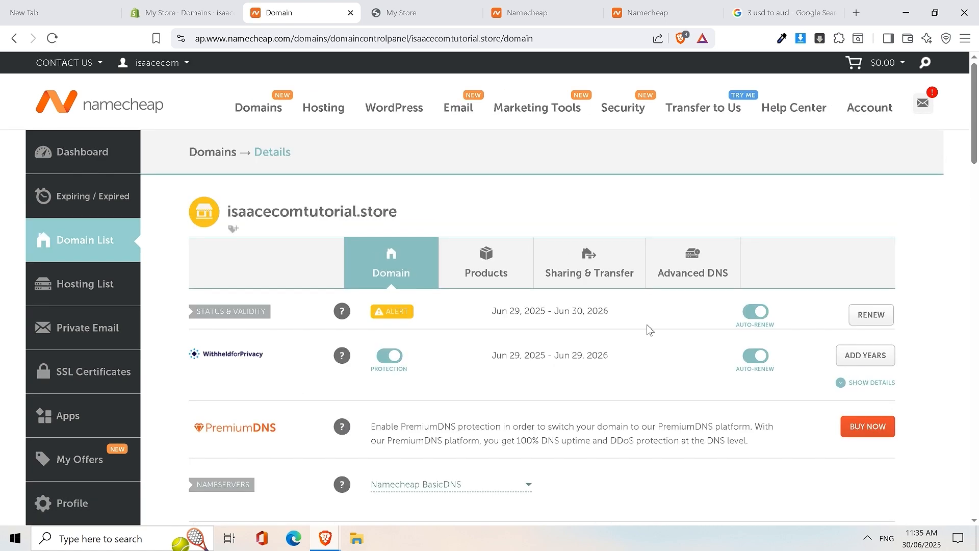
scroll(484, 275, "down", 5)
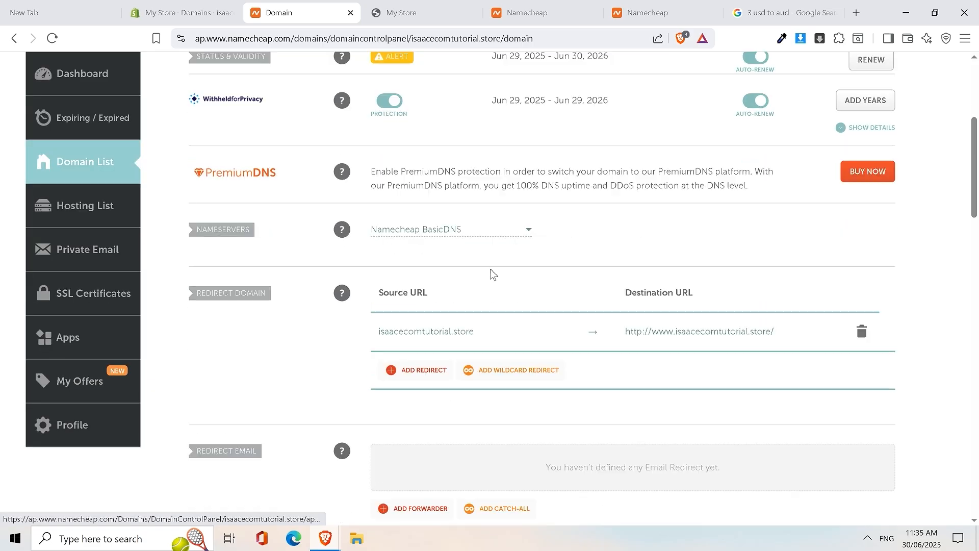
scroll(590, 253, "down", 5)
scroll(636, 272, "up", 4)
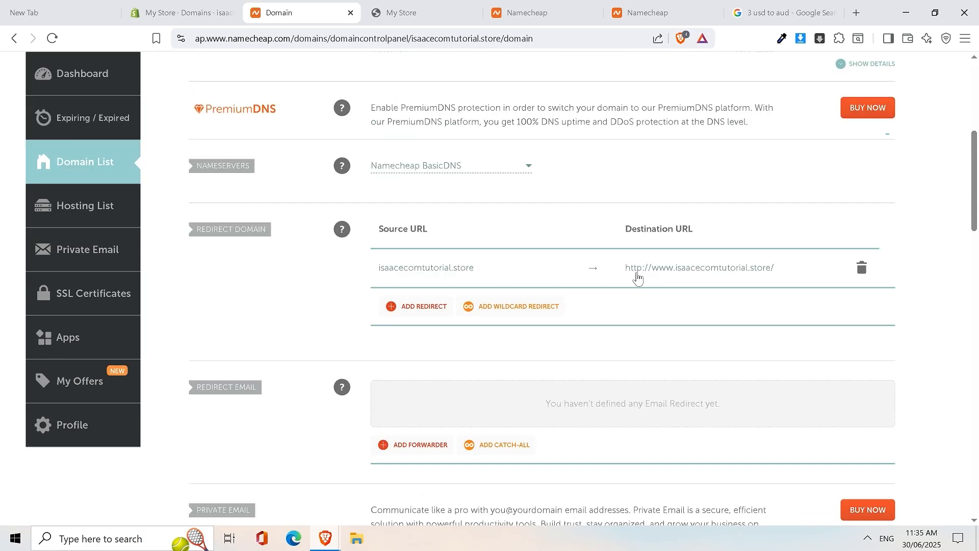
scroll(638, 277, "up", 6)
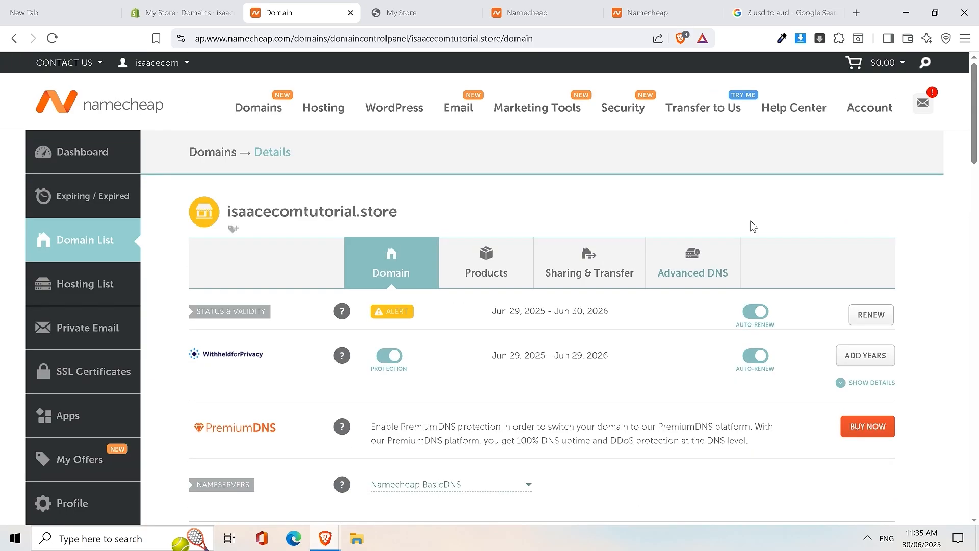
left_click(702, 263)
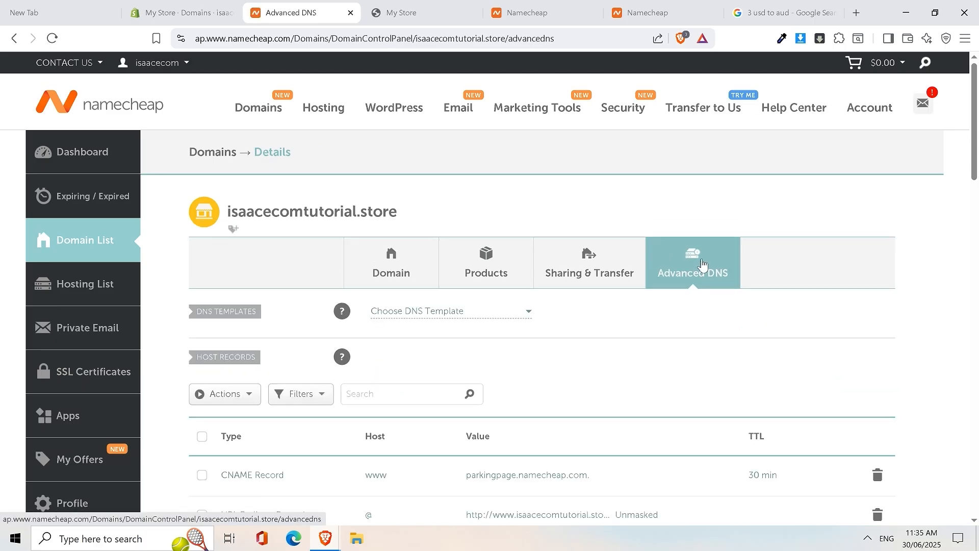
scroll(700, 262, "down", 2)
scroll(655, 268, "down", 1)
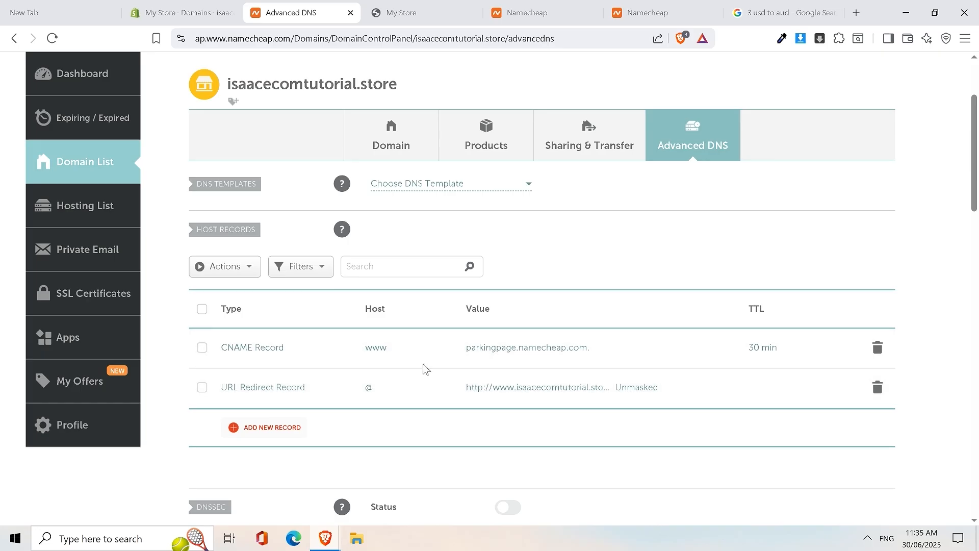
Return to Shopify's isaacecomtutorial.store setup page and select the A record value 23.227.38.65
left_click(223, 7)
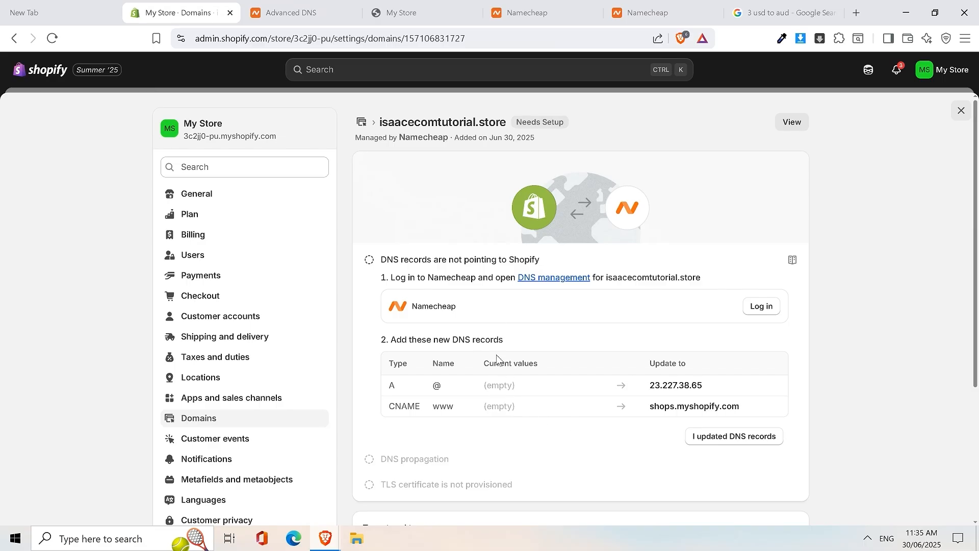
scroll(495, 356, "down", 4)
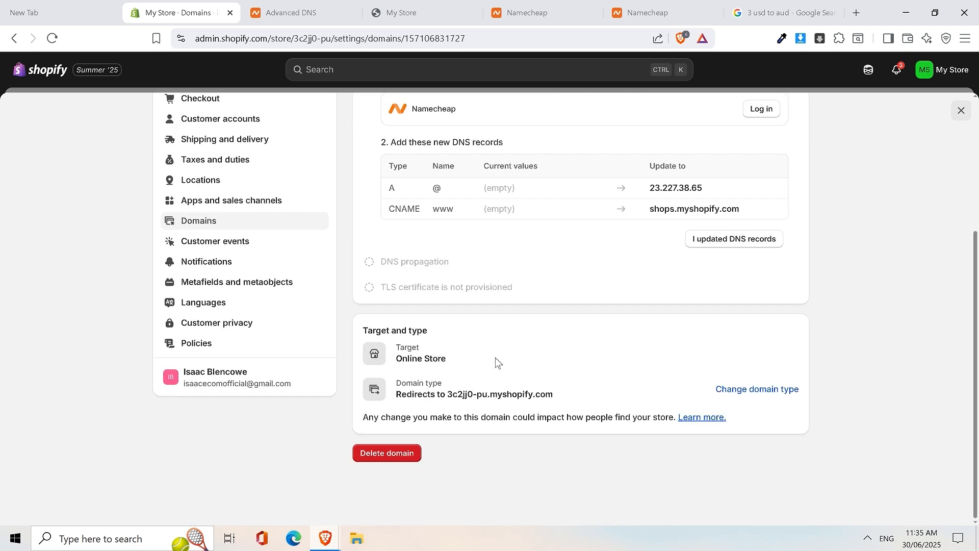
scroll(494, 358, "up", 3)
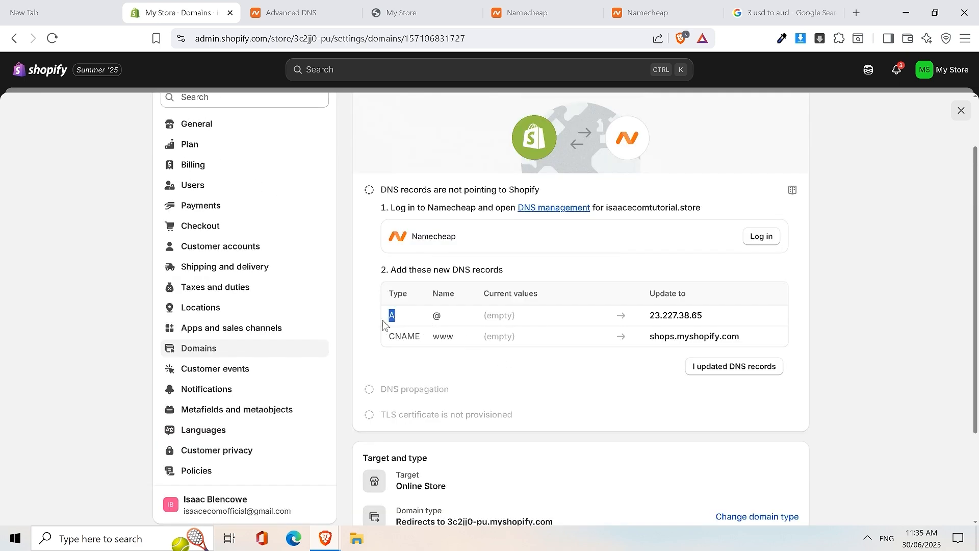
double_click(437, 316)
left_click(485, 311)
double_click(485, 311)
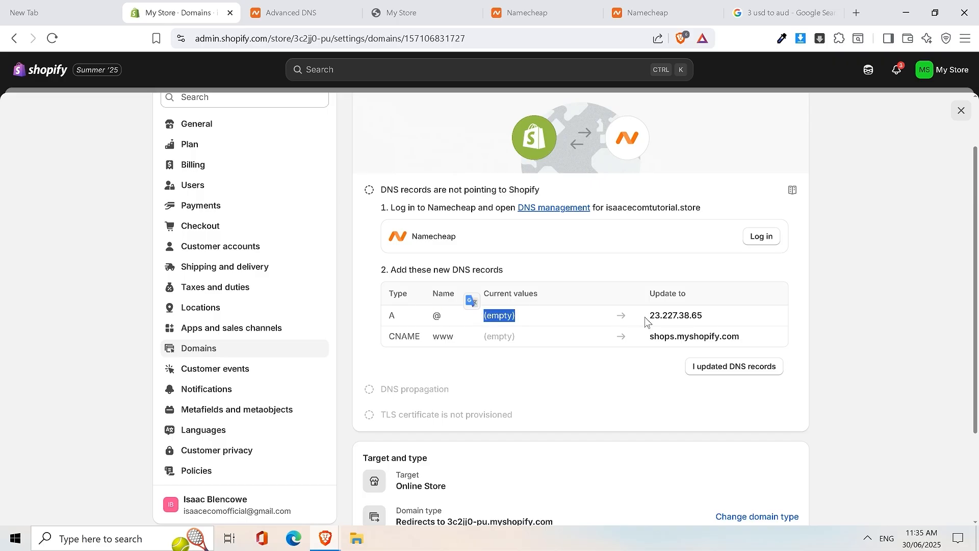
double_click(688, 317)
key("ctrl+c")
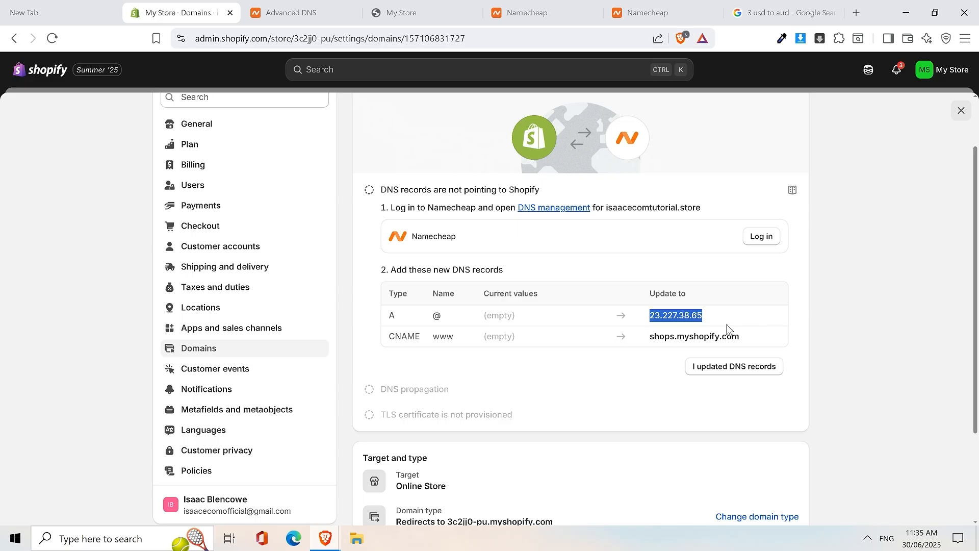
left_click(661, 6)
Add and save an A Record with host @ pointing to 23.227.38.65 in Namecheap's host records
left_click(525, 8)
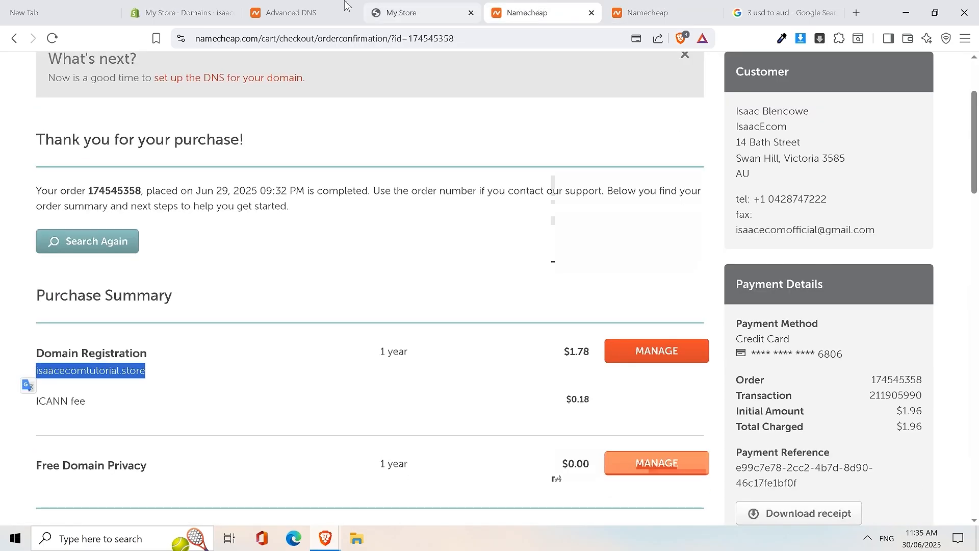
left_click(305, 5)
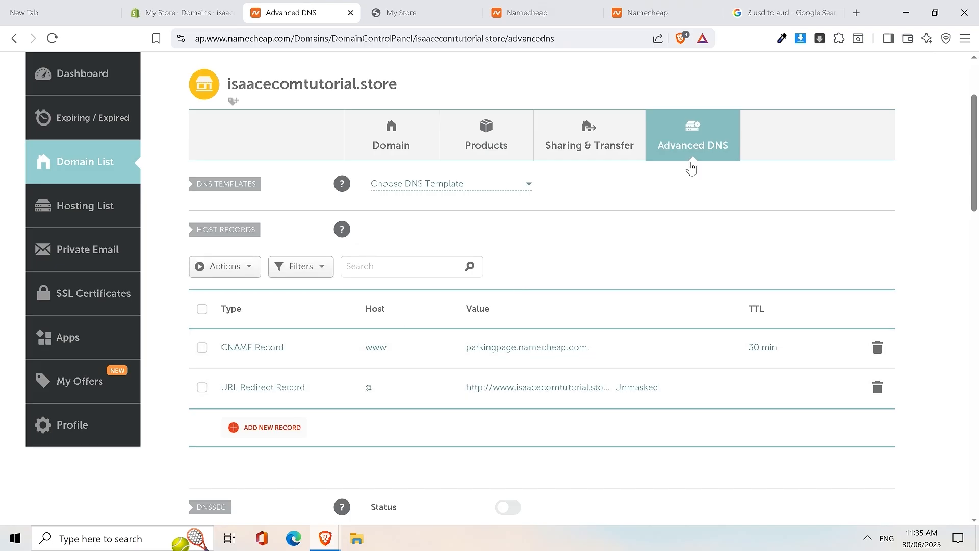
left_click(273, 427)
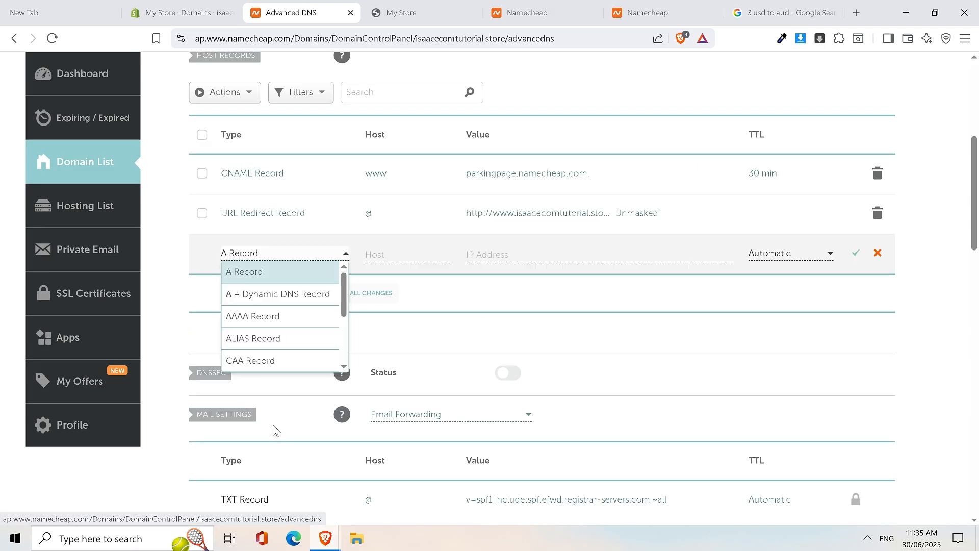
left_click(262, 276)
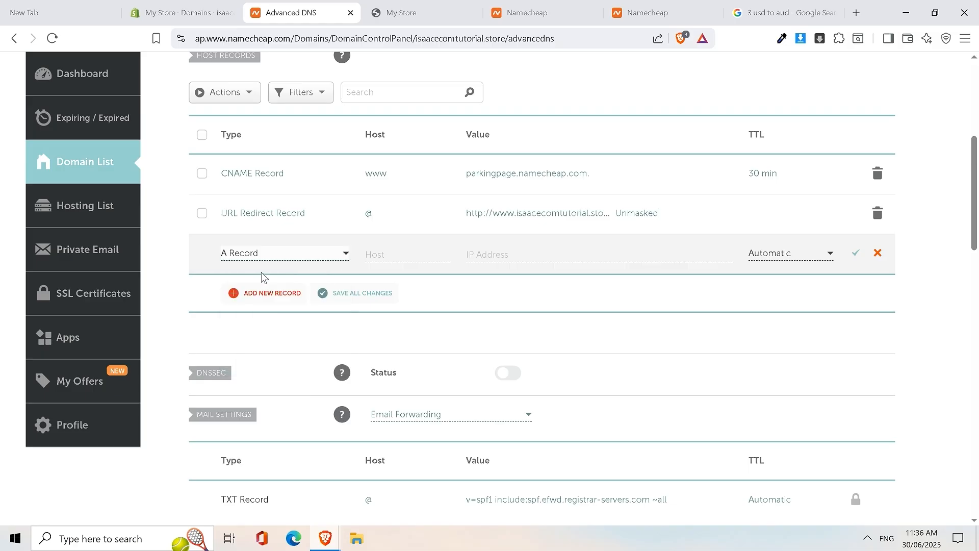
left_click(439, 257)
type("@")
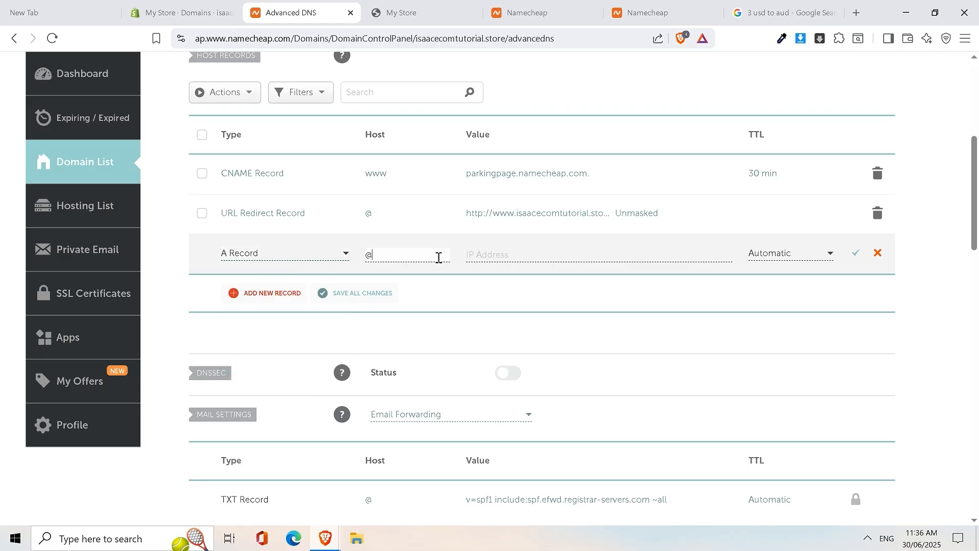
left_click(518, 255)
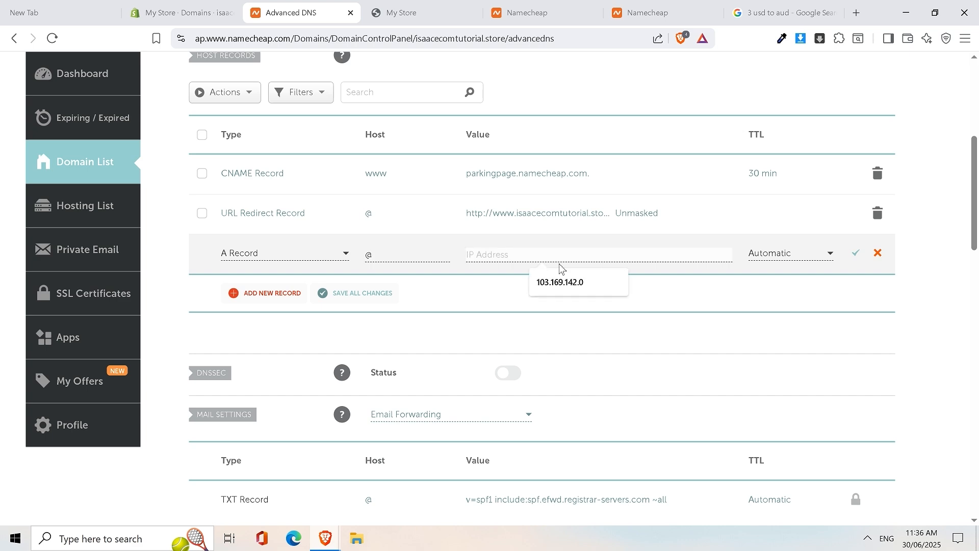
key("ctrl+v")
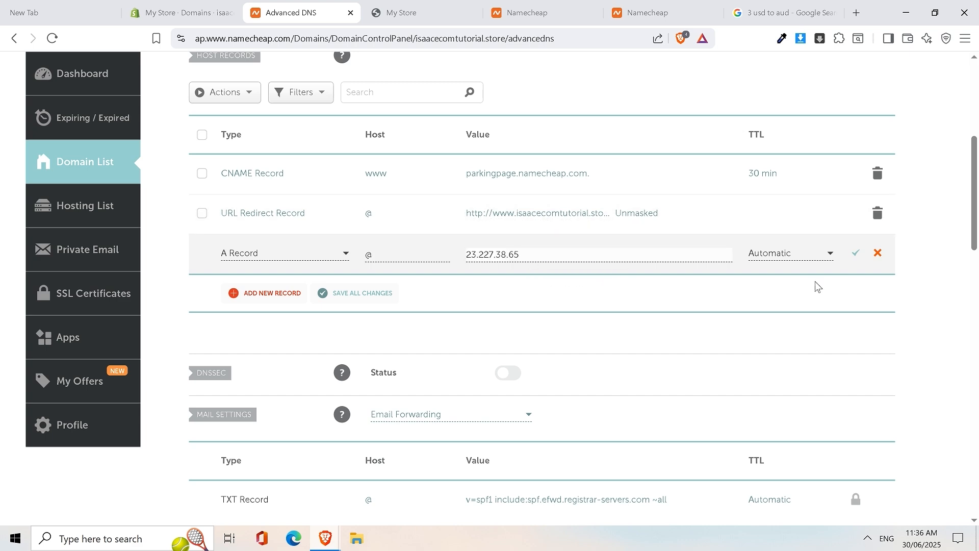
left_click(859, 259)
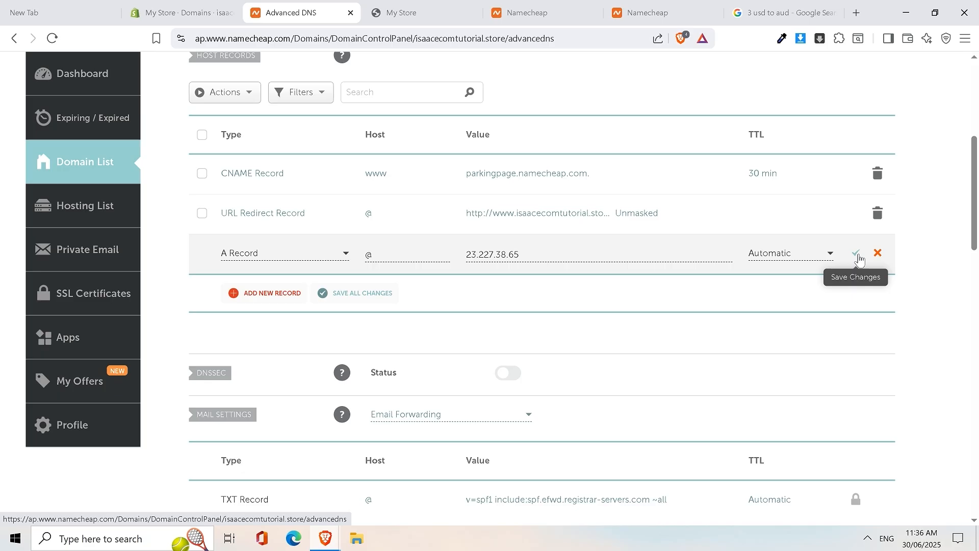
left_click(860, 259)
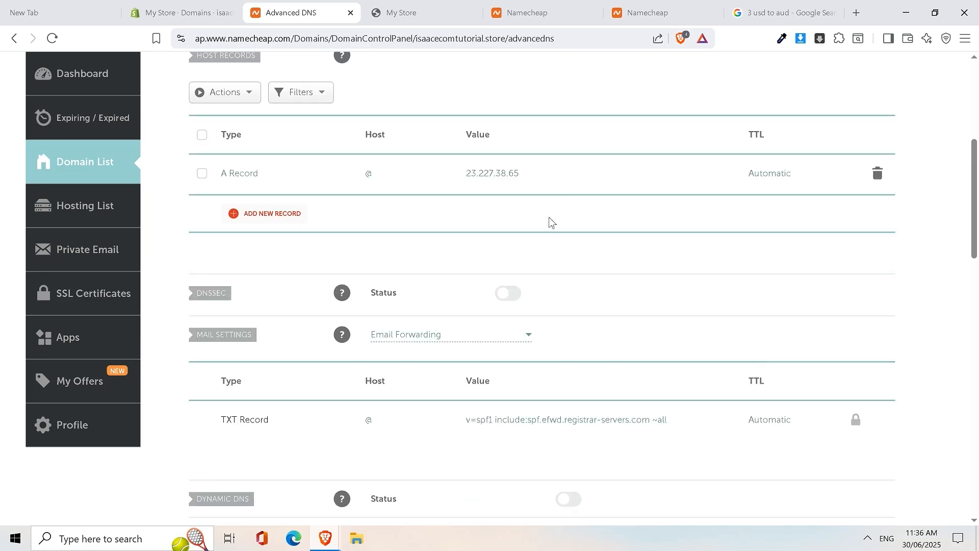
Copy the www CNAME value shops.myshopify.com from Shopify's DNS instructions
left_click(147, 15)
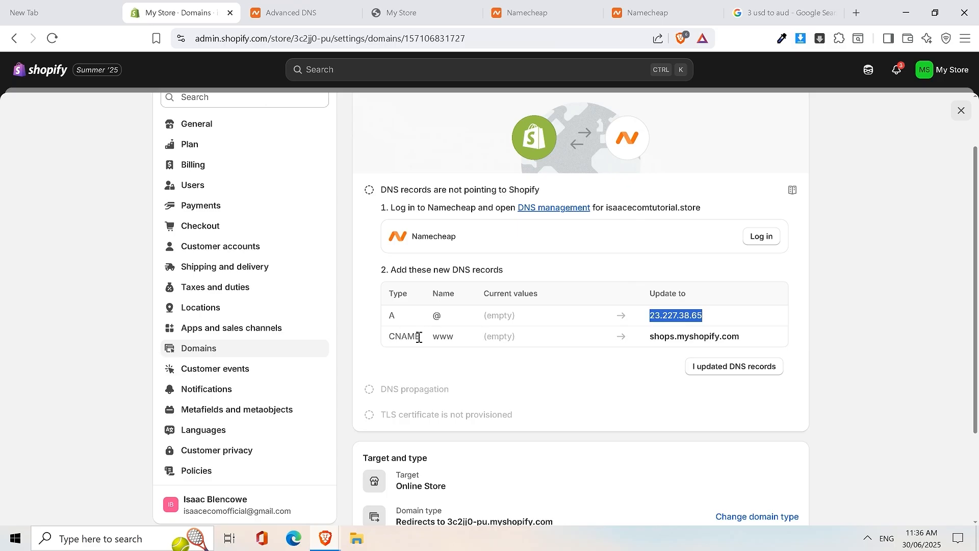
left_click(394, 337)
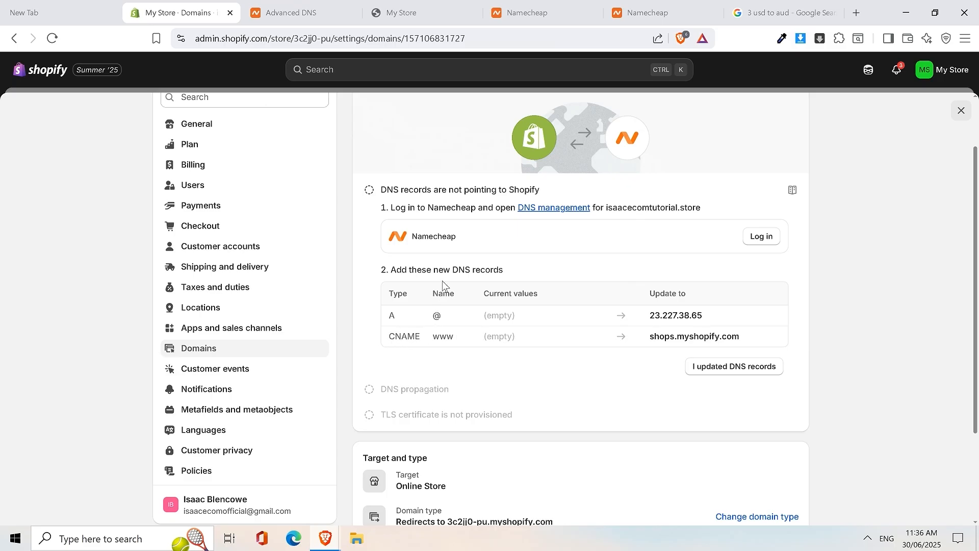
left_click_drag(454, 337, 432, 337)
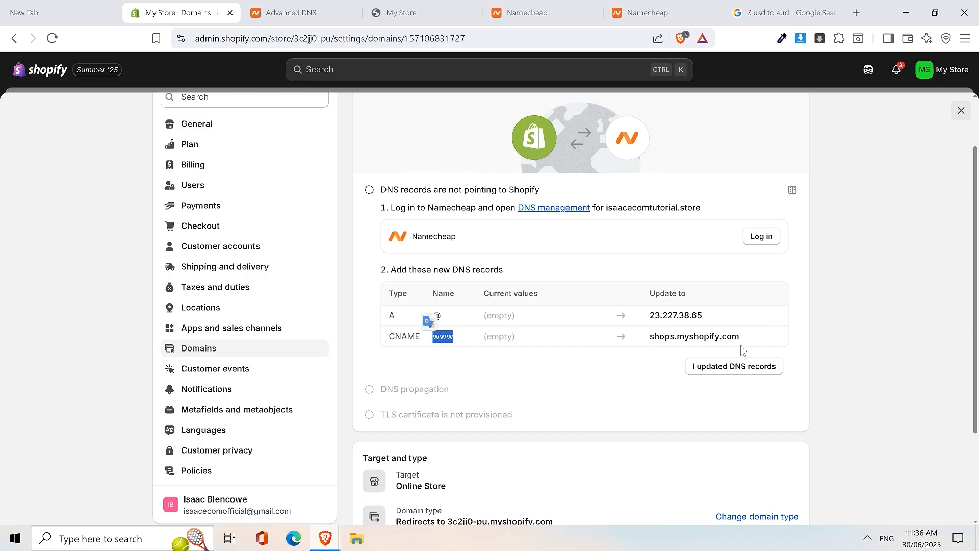
mouse_move(746, 345)
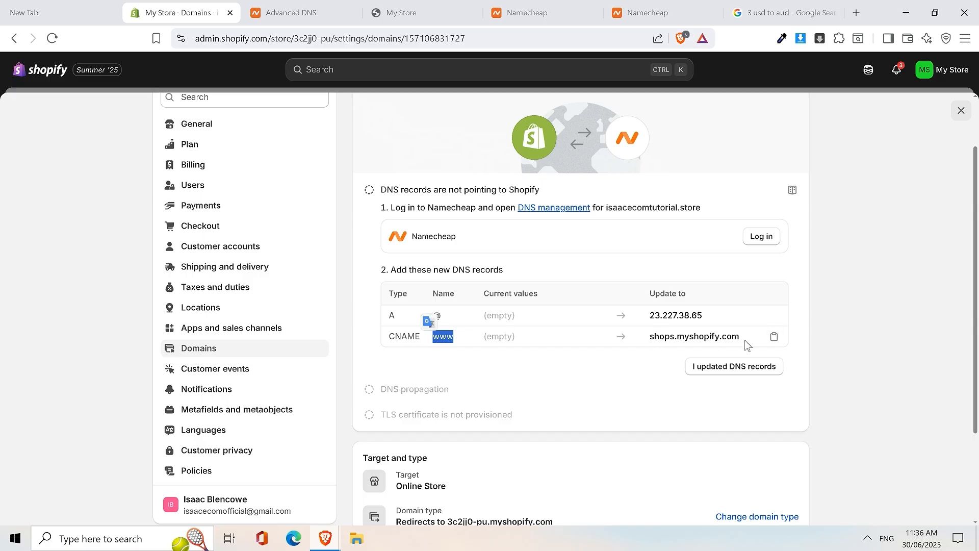
left_click(773, 336)
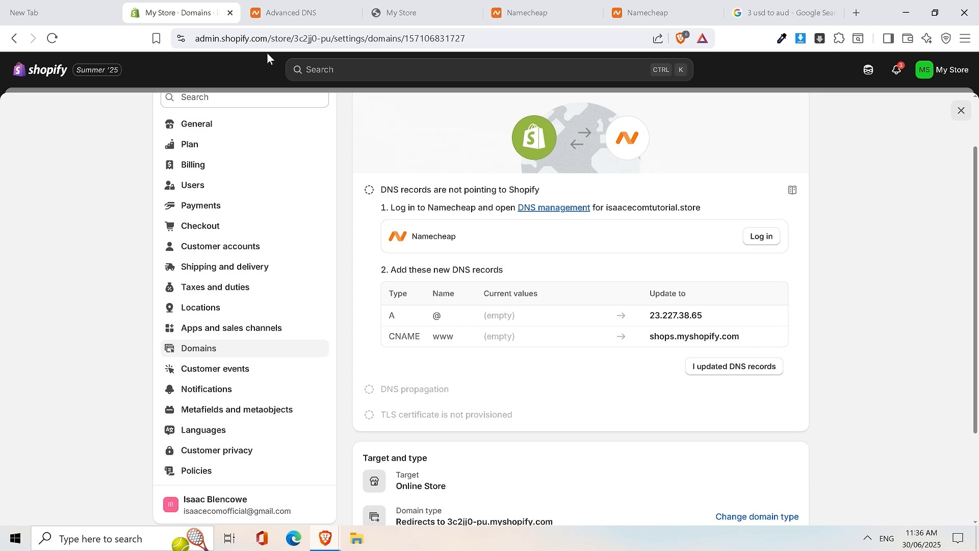
Add a new CNAME Record row to Namecheap's host records
left_click(260, 19)
scroll(368, 185, "up", 4)
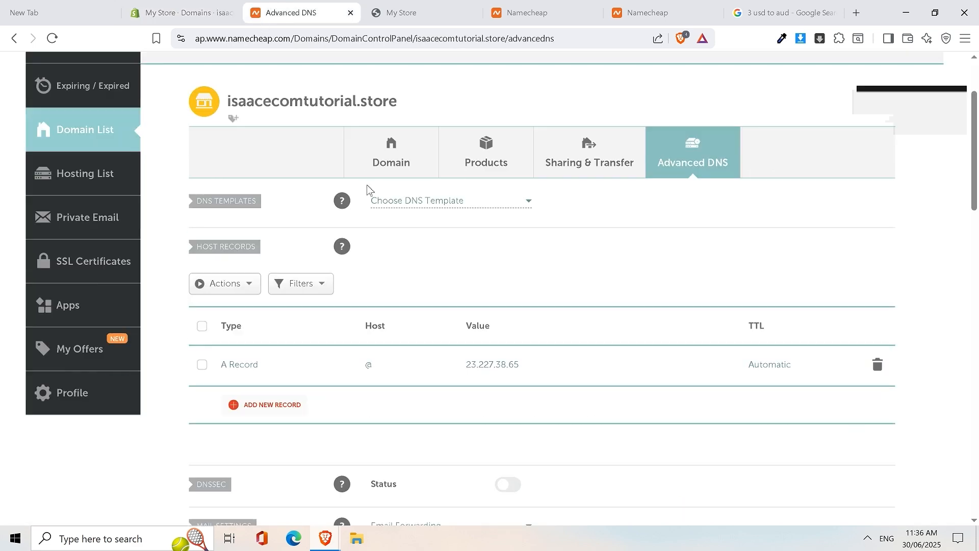
scroll(464, 206, "down", 7)
scroll(464, 207, "up", 9)
scroll(464, 206, "up", 1)
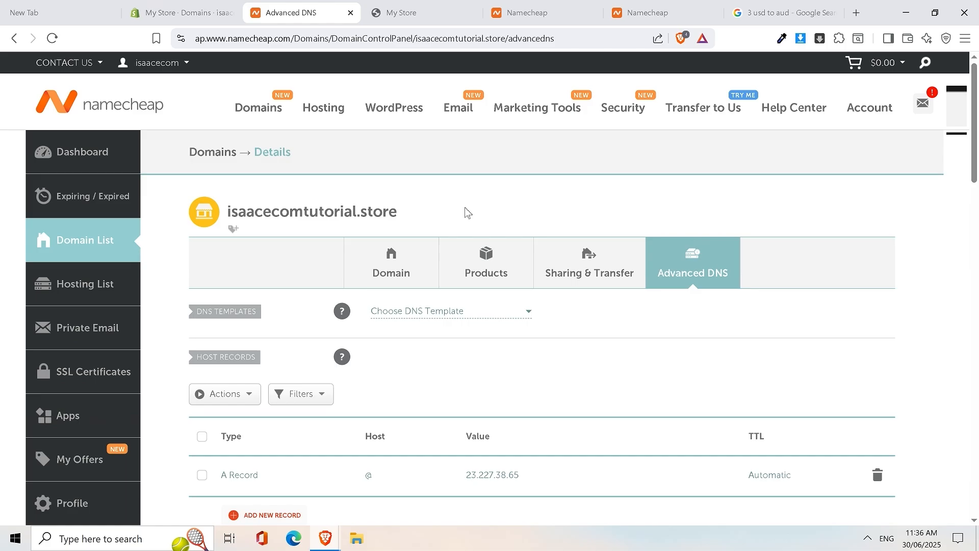
scroll(442, 228, "down", 1)
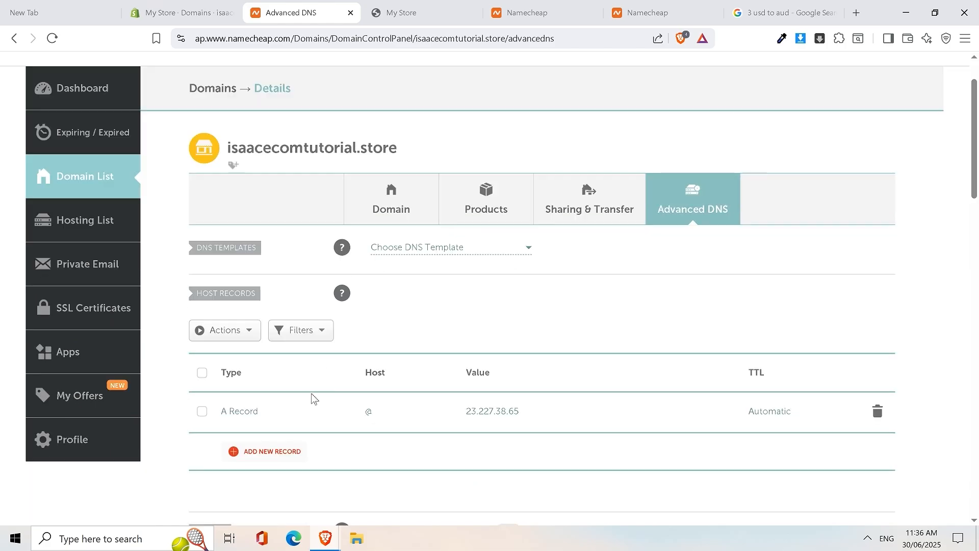
left_click(282, 455)
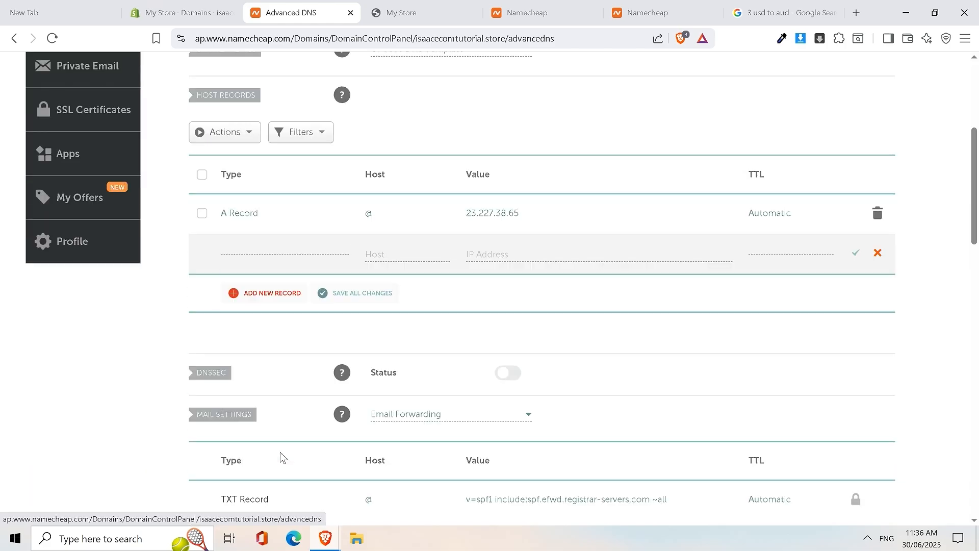
scroll(283, 314, "down", 1)
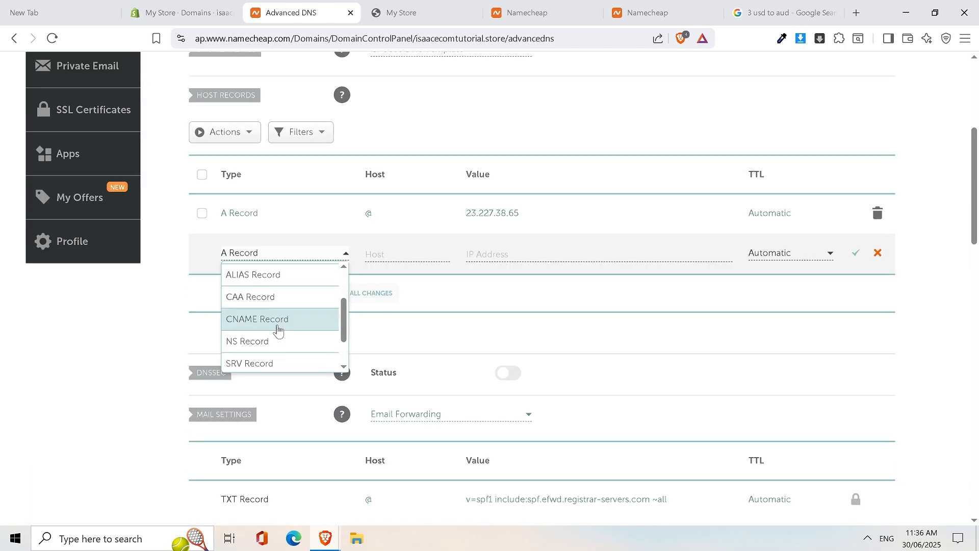
left_click(271, 317)
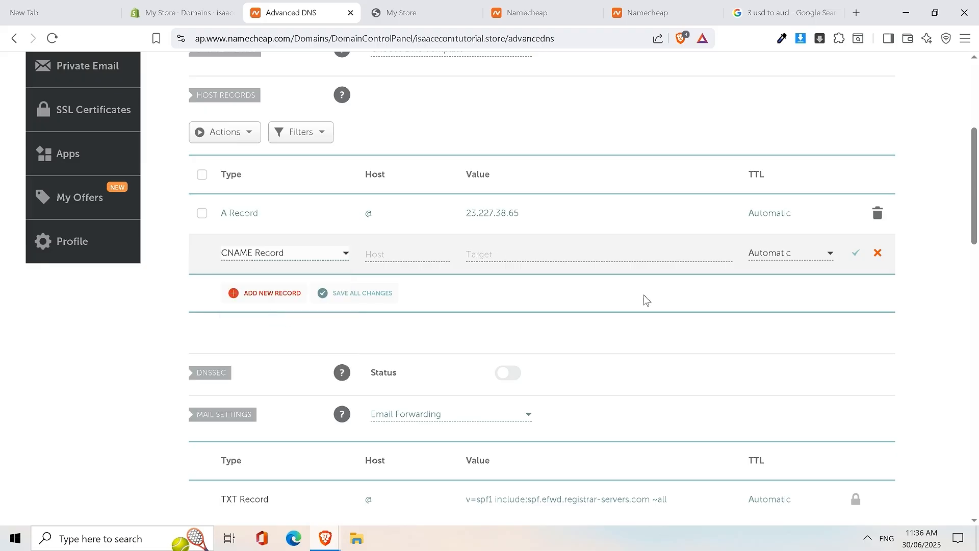
Set the CNAME host to www with target shops.myshopify.com and save it
left_click(392, 254)
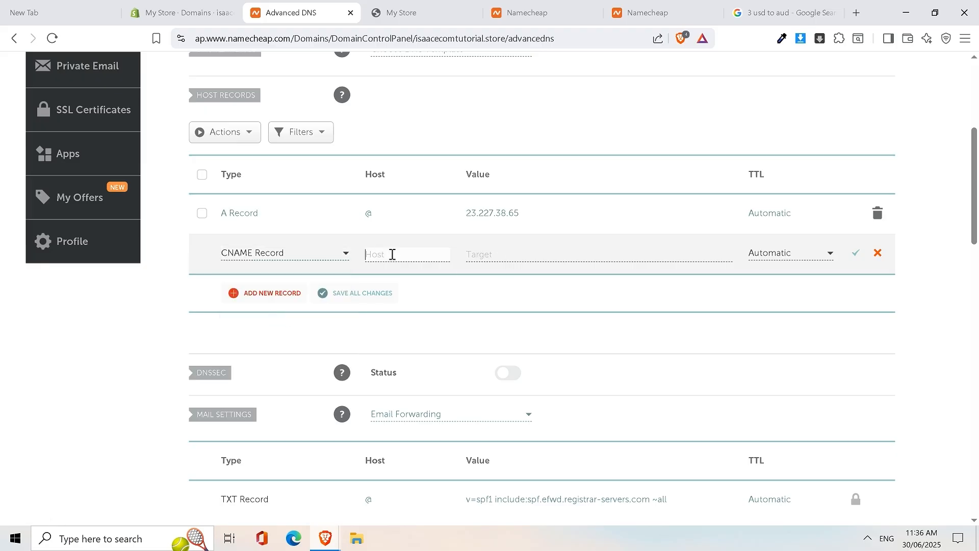
type("www")
left_click(506, 260)
key("ctrl+v")
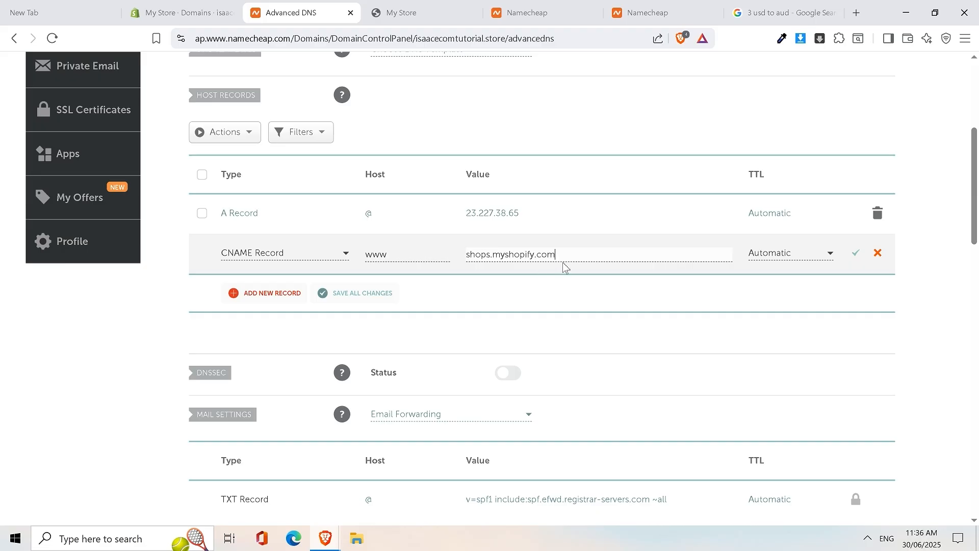
left_click(855, 254)
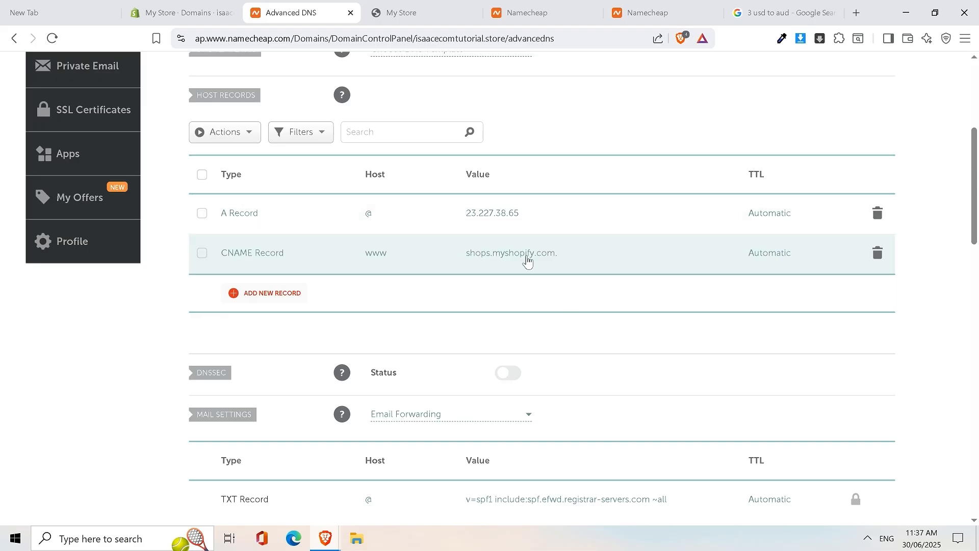
left_click(197, 17)
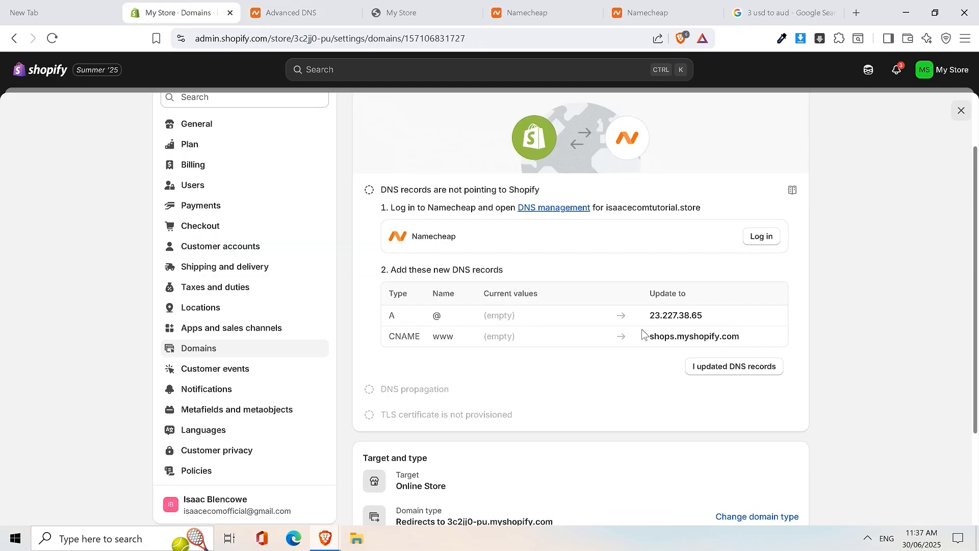
Confirm to Shopify that the DNS records for isaacecomtutorial.store were updated
left_click(749, 368)
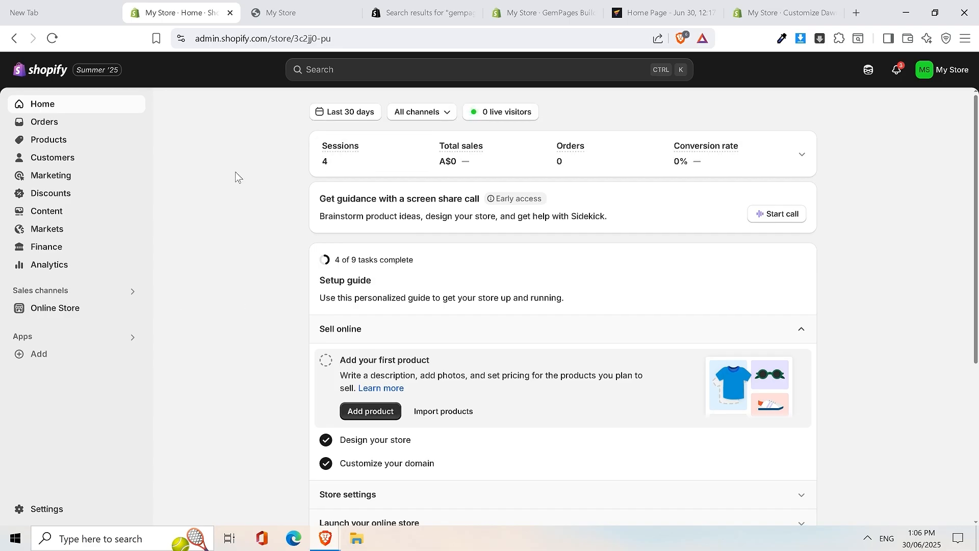
View the live Dawn theme storefront from Online Store > Themes
left_click(111, 309)
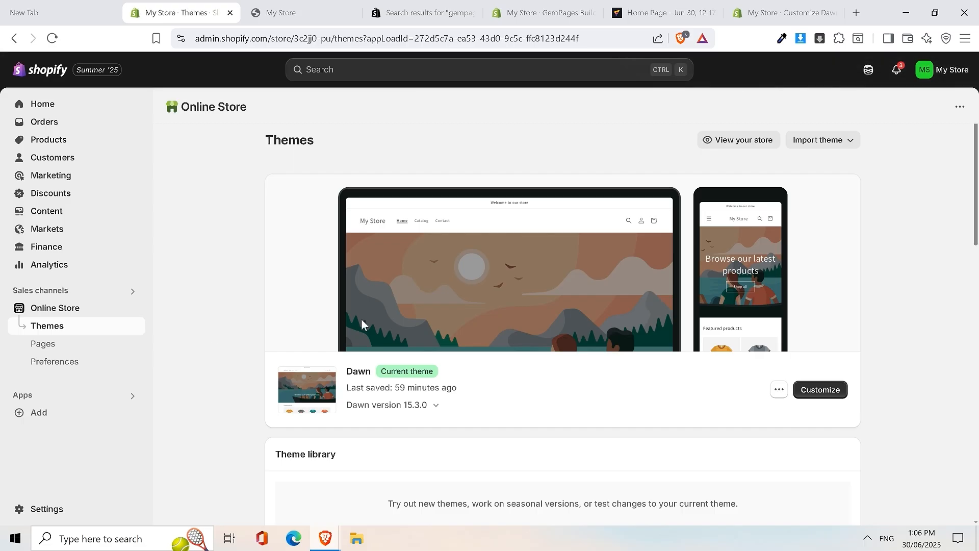
left_click(778, 437)
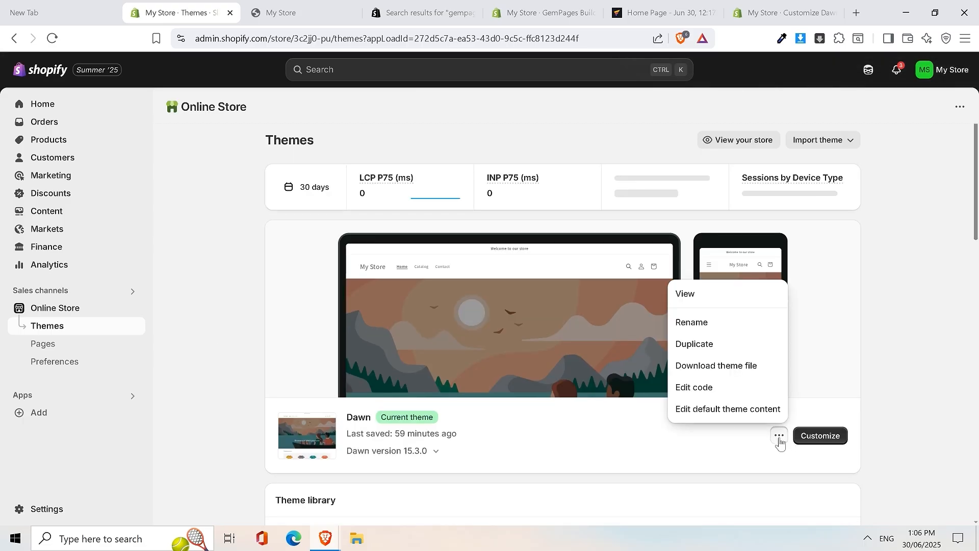
left_click(730, 302)
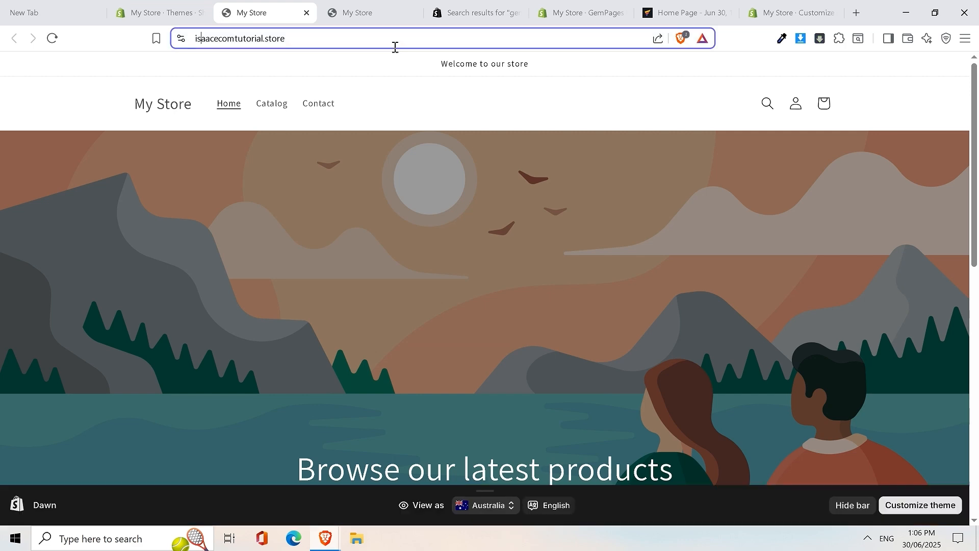
left_click(395, 47)
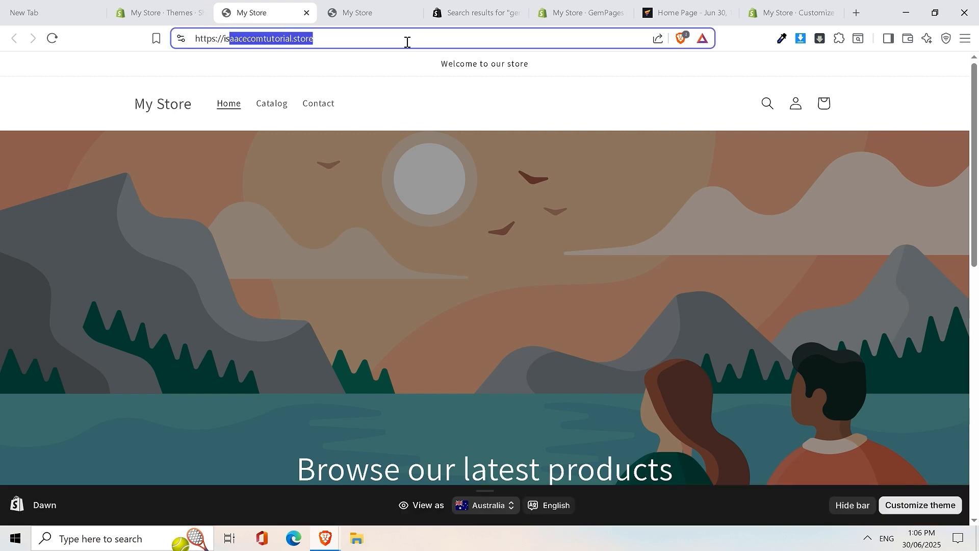
left_click(391, 42)
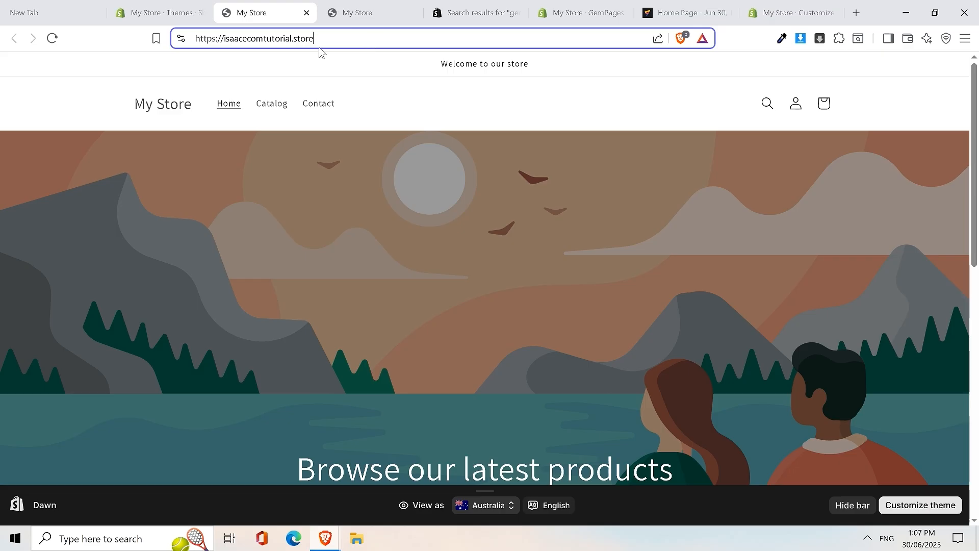
left_click_drag(309, 38, 174, 12)
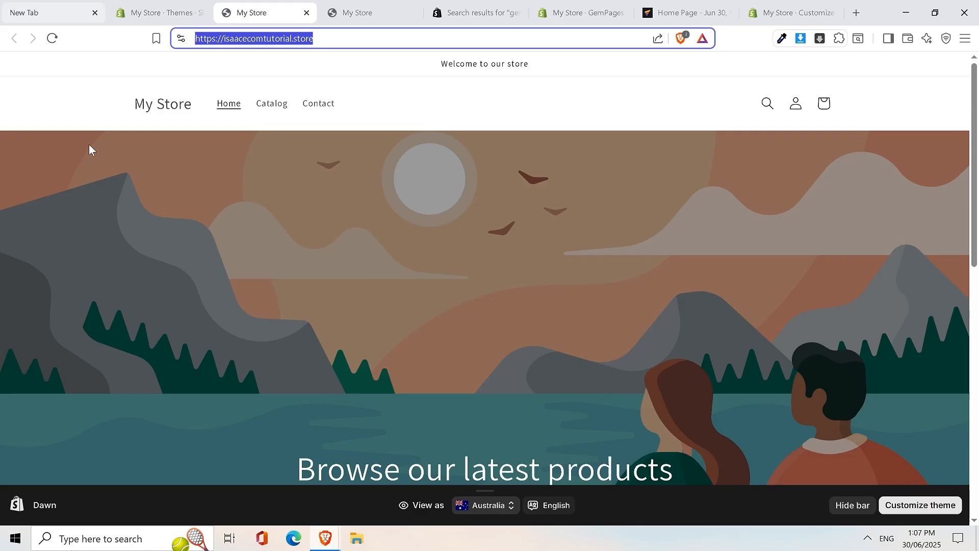
left_click(151, 4)
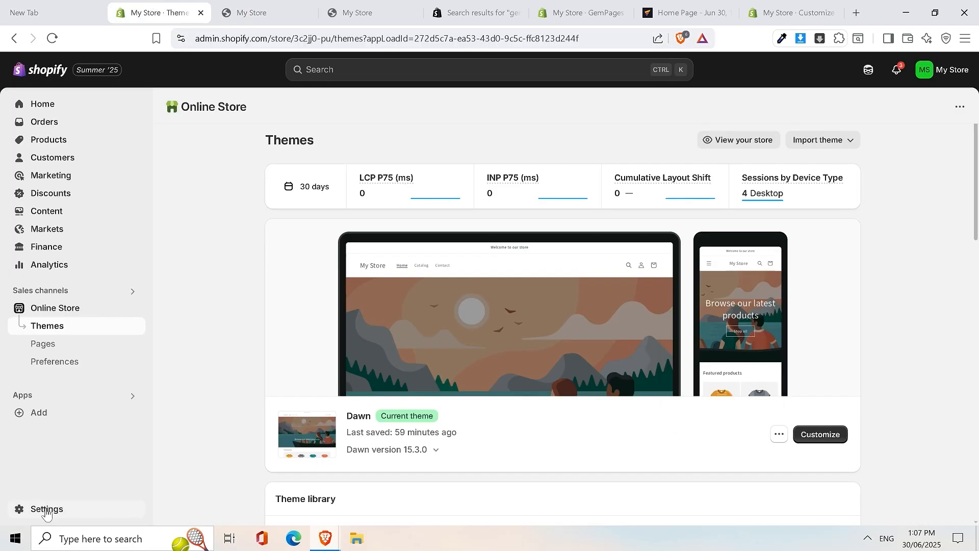
left_click(269, 4)
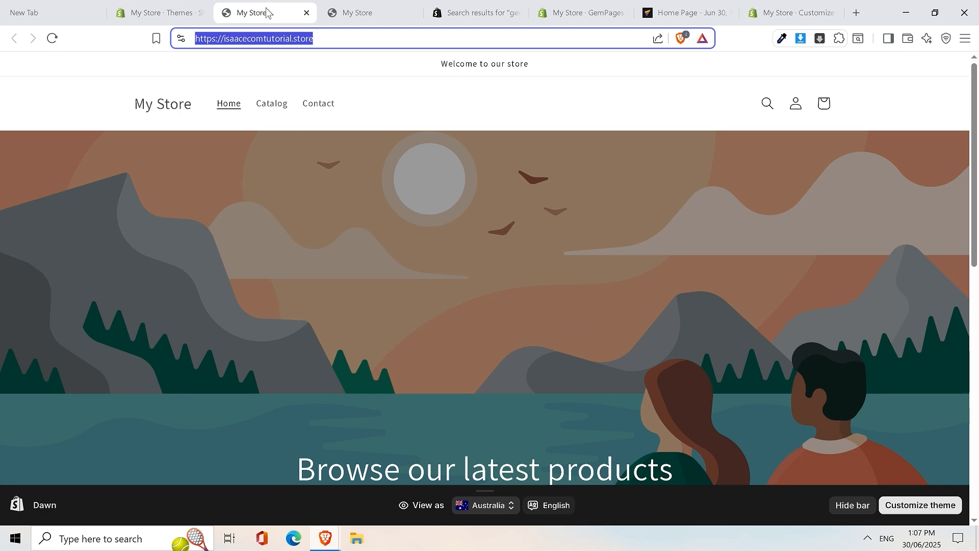
left_click_drag(328, 40, 158, 29)
left_click_drag(325, 39, 190, 43)
left_click_drag(292, 45, 345, 34)
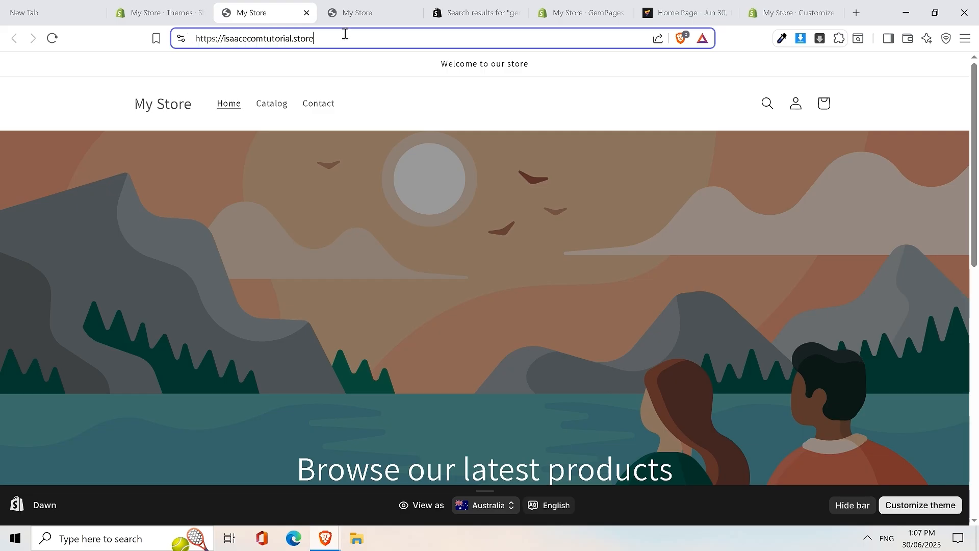